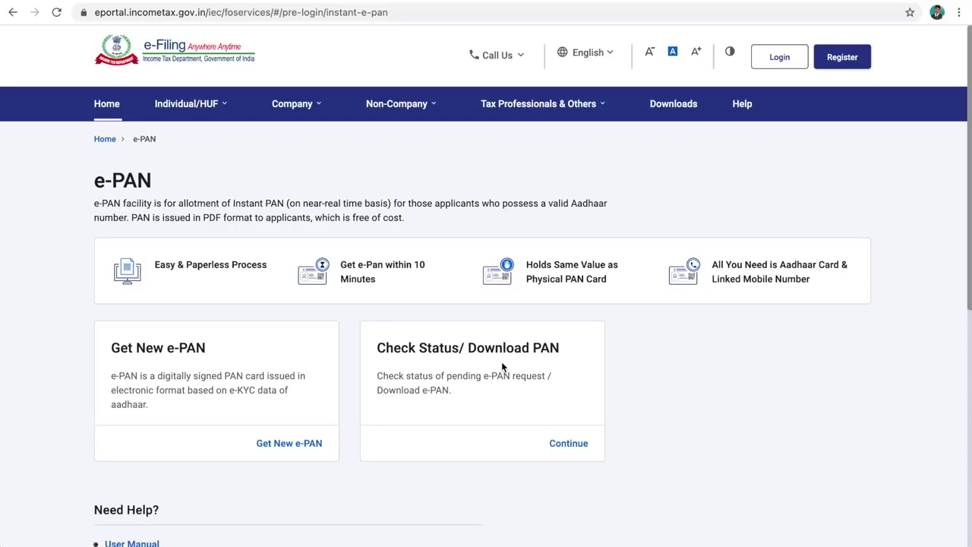
- Begin a new e-PAN request with the applicant's Aadhaar number and the eligibility confirmation ticked
click(294, 444)
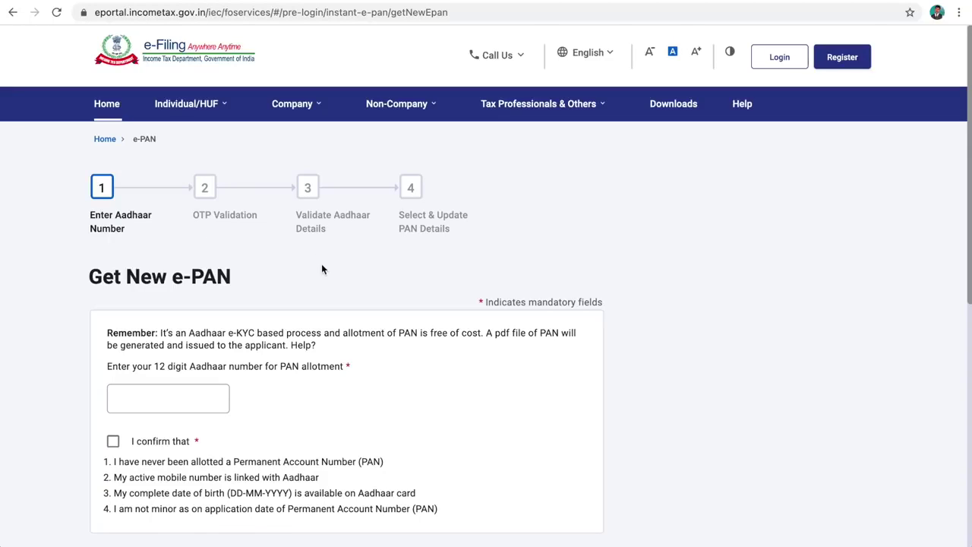
click(176, 394)
scroll(175, 393, down, 2)
key(ctrl+v)
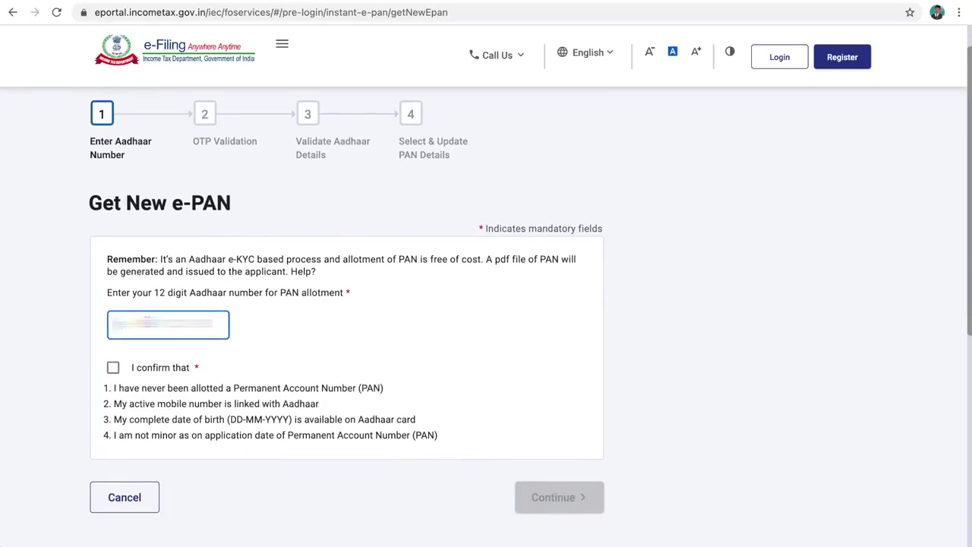
text(12345678)
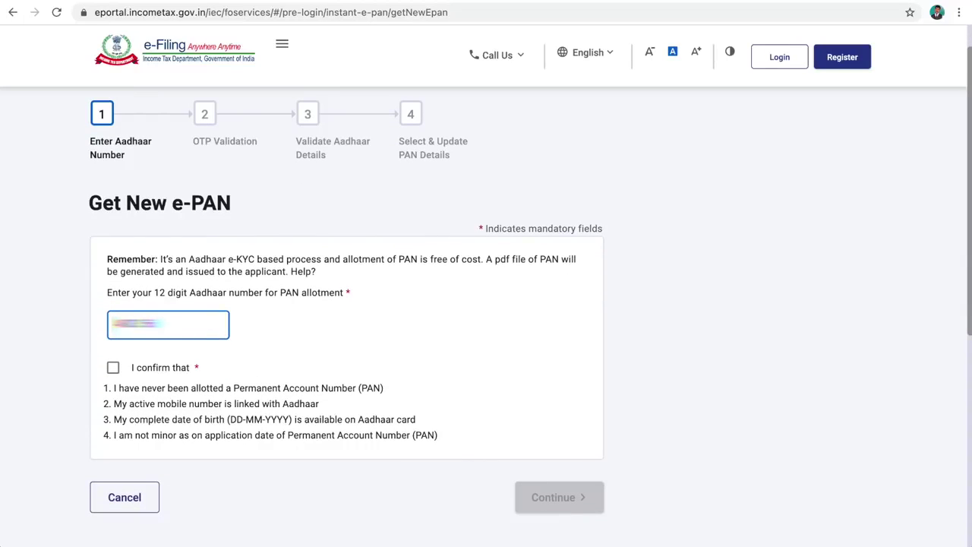
text(9012)
click(113, 368)
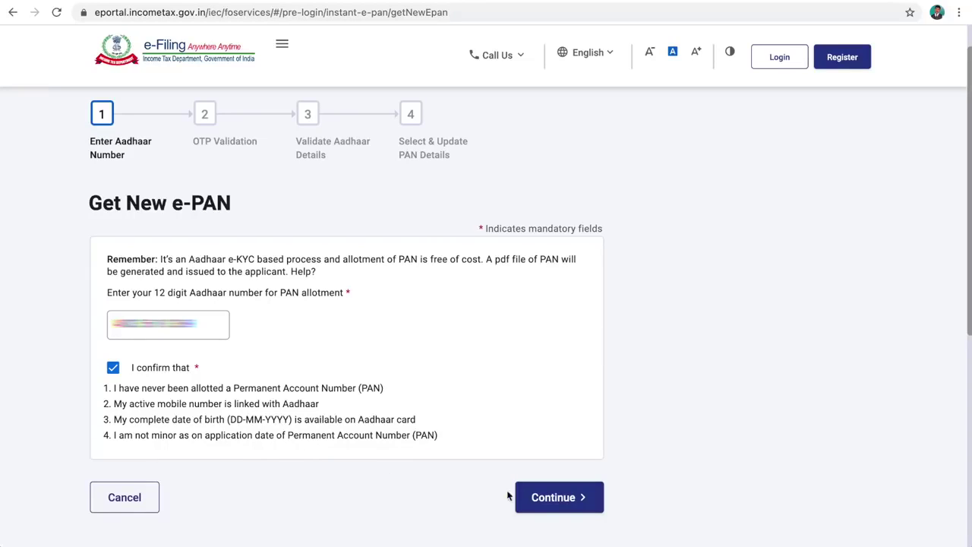
click(560, 501)
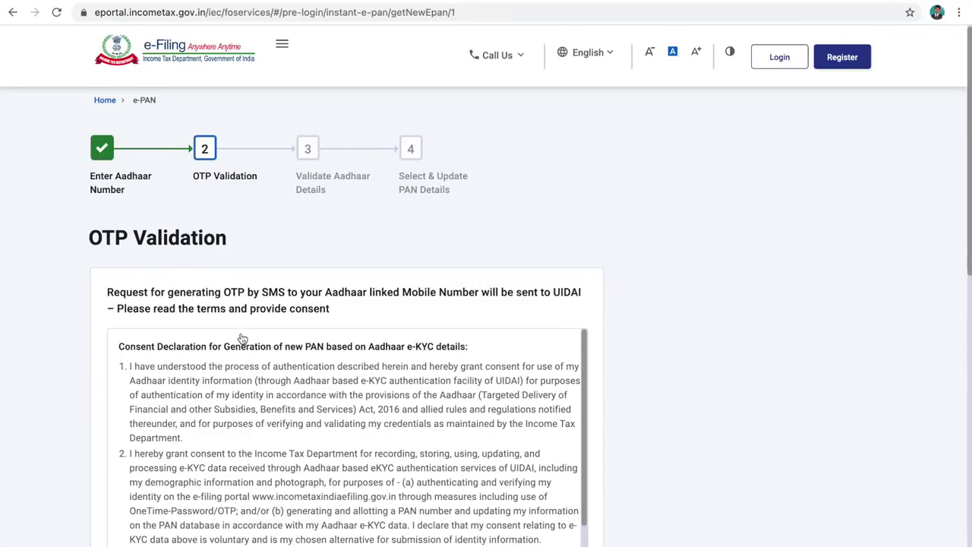
- Agree to the Aadhaar e-KYC consent declaration and request the OTP to the linked mobile
scroll(242, 338, down, 3)
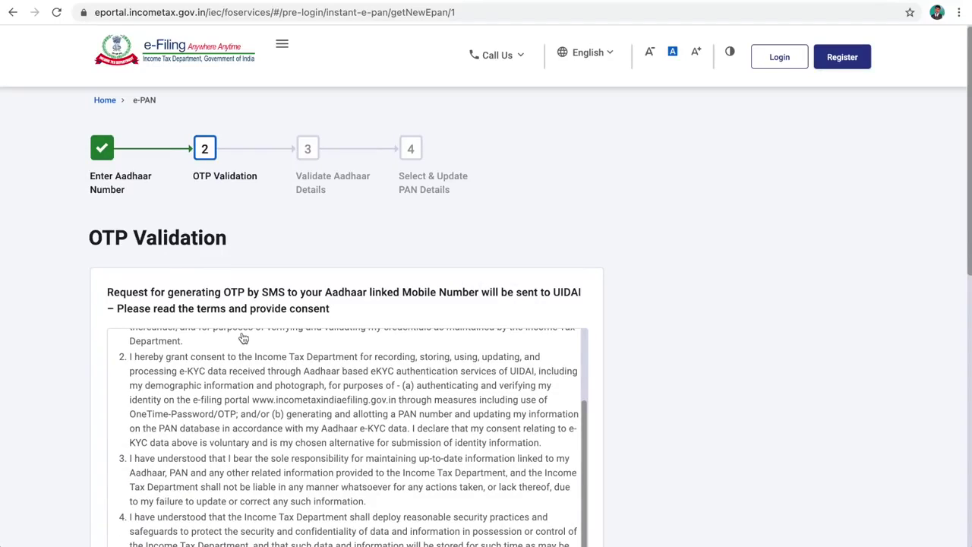
scroll(341, 288, down, 3)
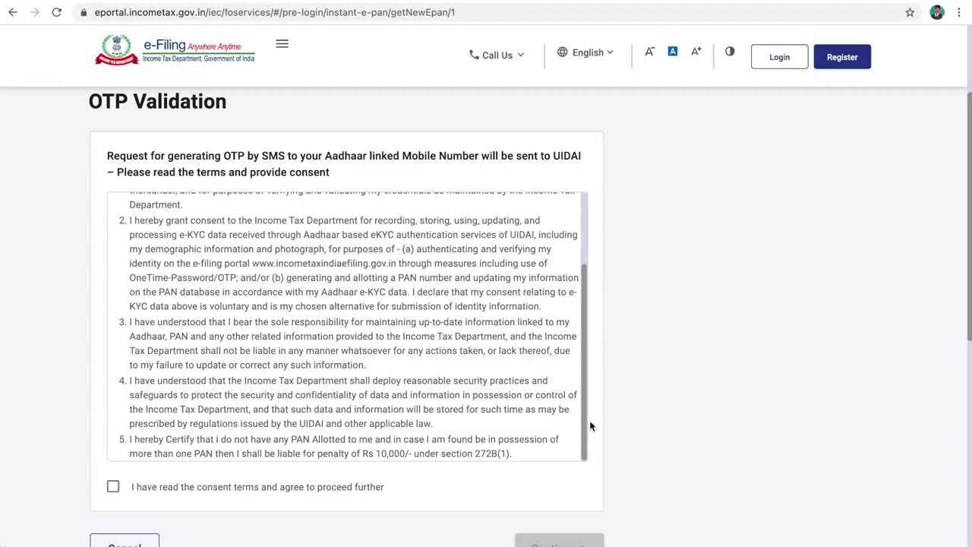
click(113, 487)
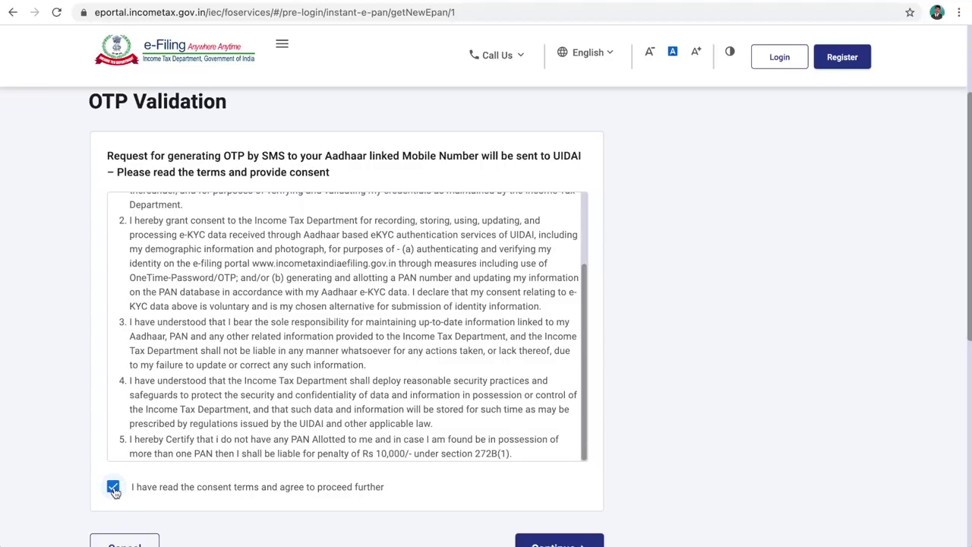
scroll(468, 518, down, 1)
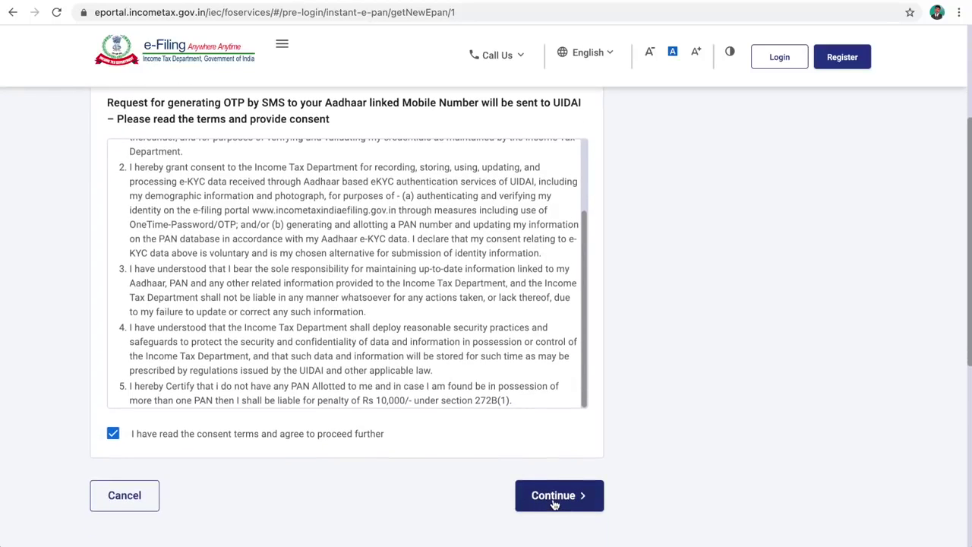
click(553, 501)
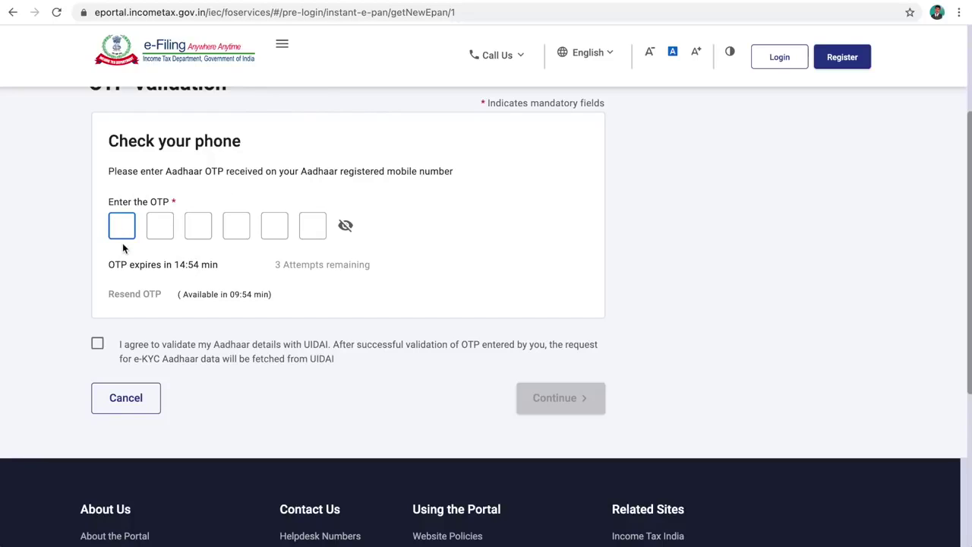
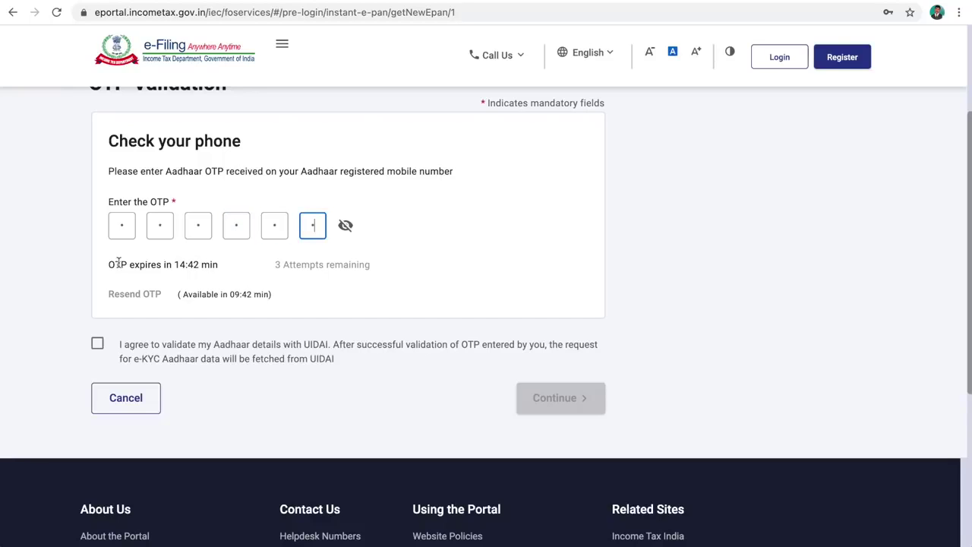
- Enter the six-digit Aadhaar OTP, agree to UIDAI validation, and continue to the e-KYC details
click(98, 346)
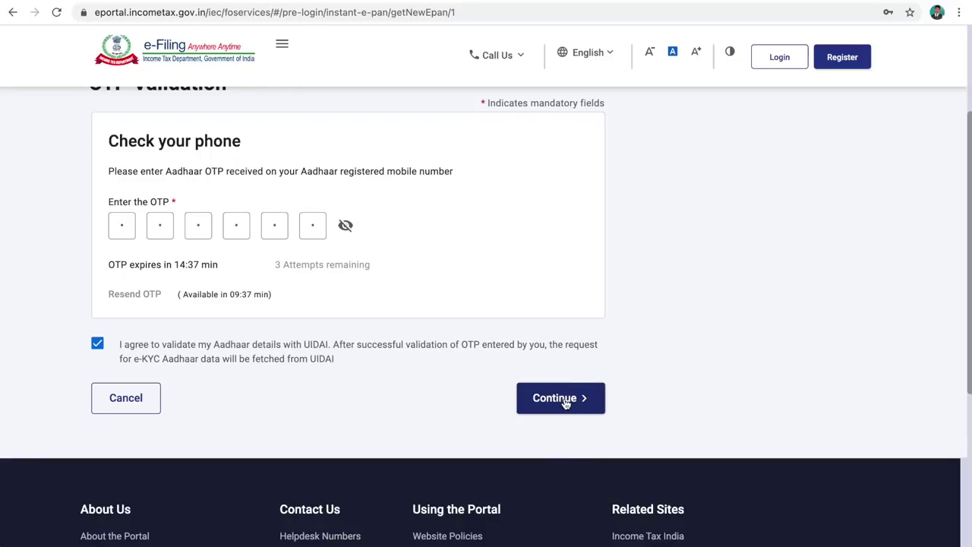
click(564, 401)
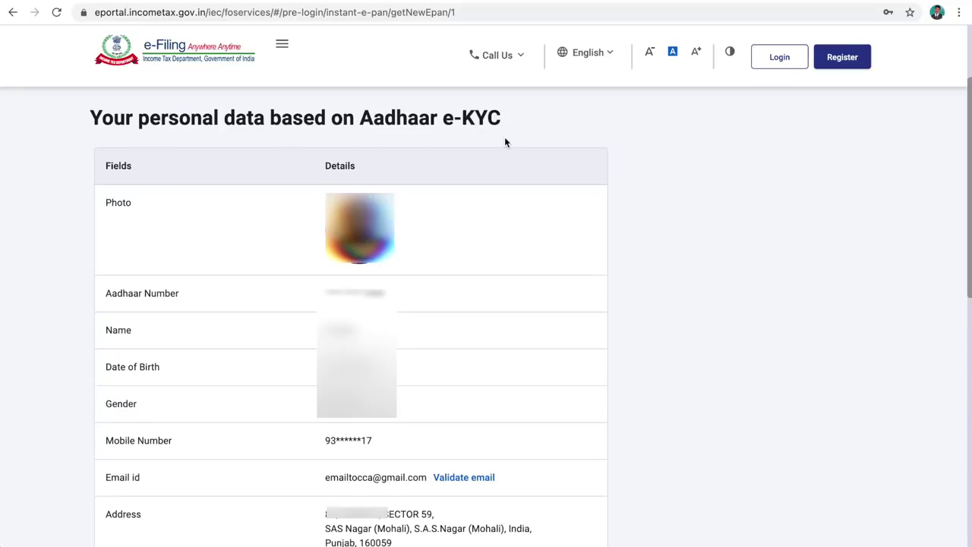
- Validate the applicant's email address with the six-digit OTP received by email
scroll(155, 307, down, 3)
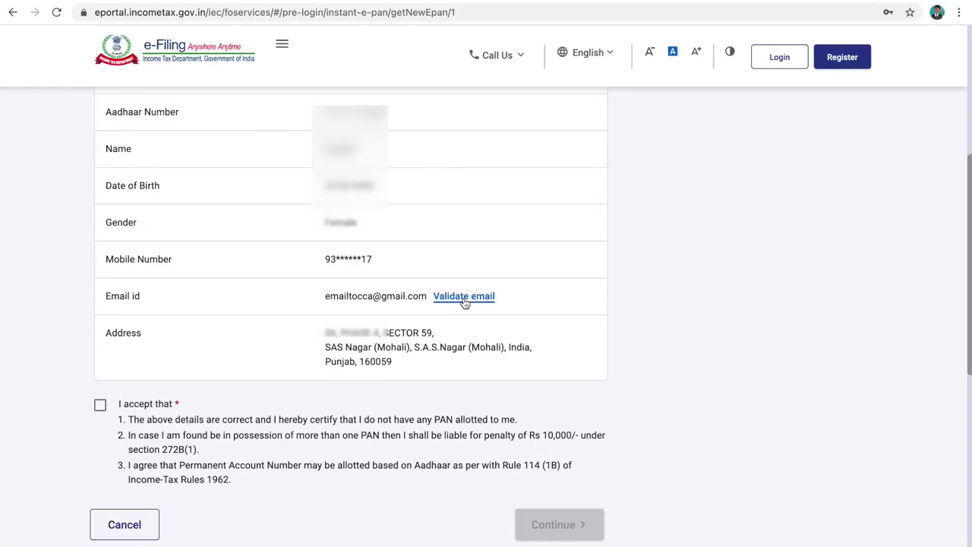
click(463, 296)
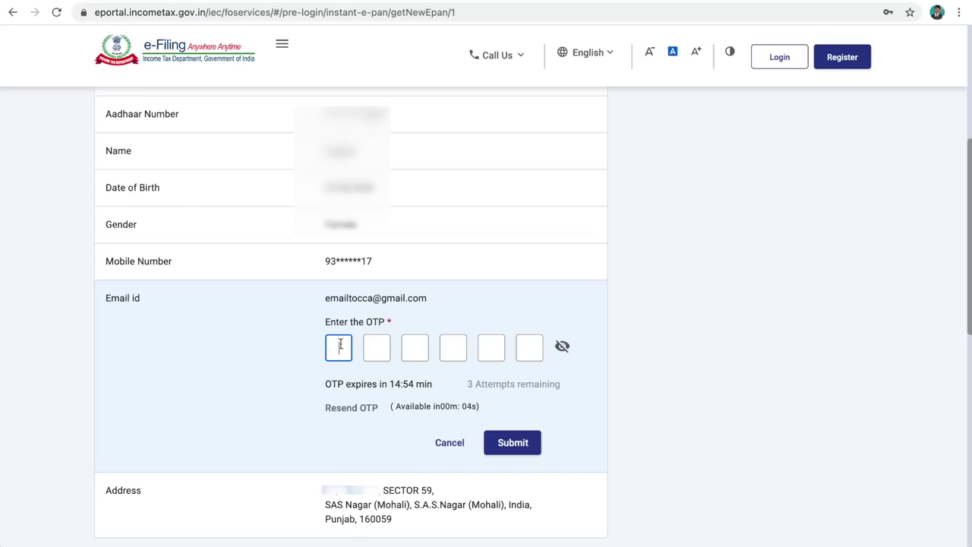
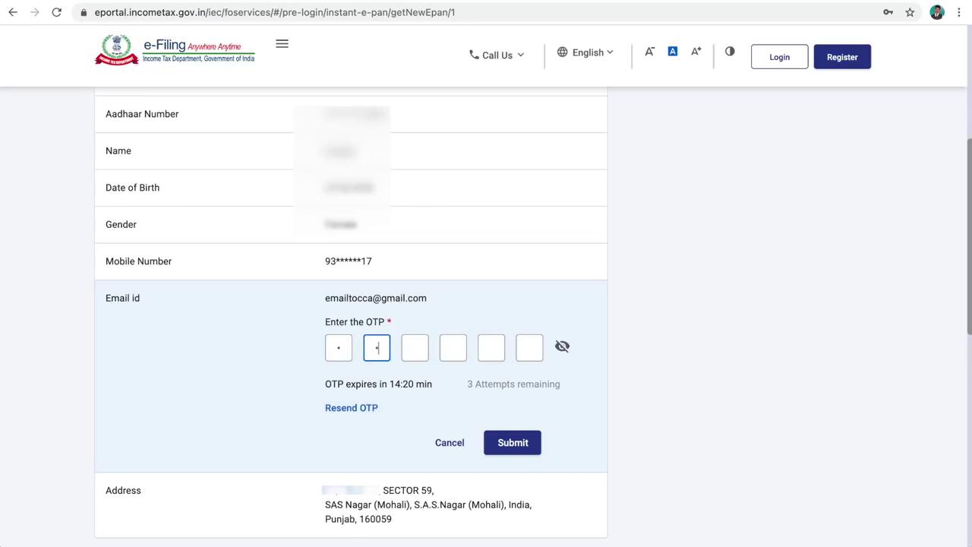
click(513, 443)
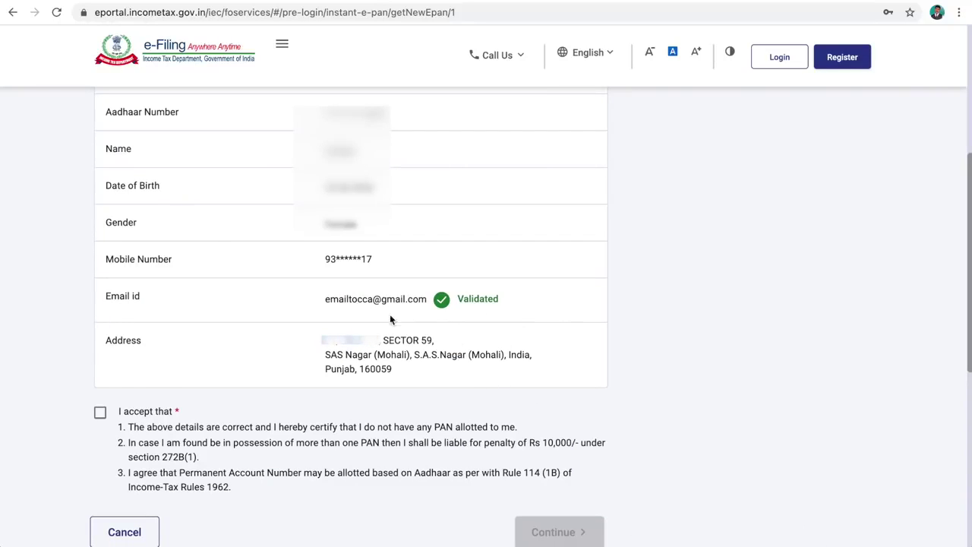
- Accept the PAN allotment declarations and submit the e-PAN request
click(101, 414)
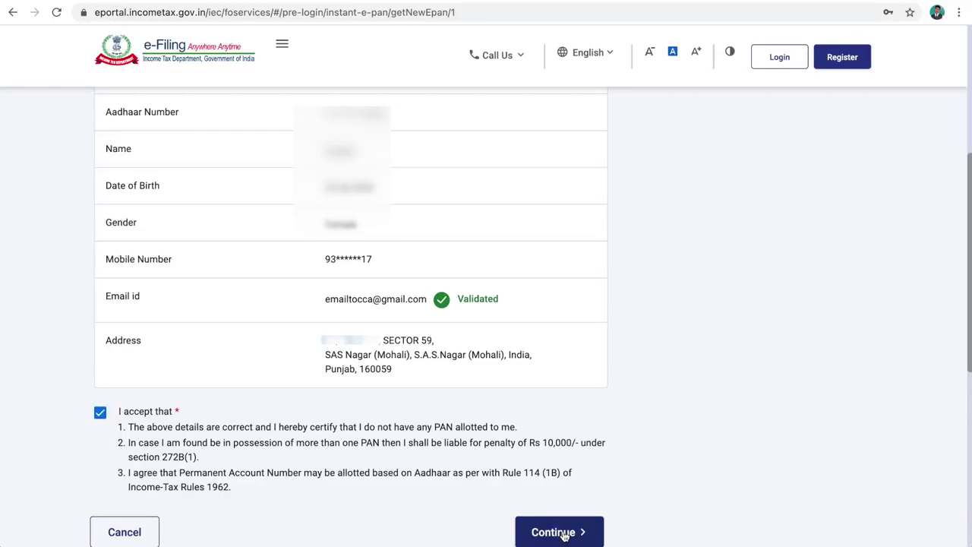
click(564, 536)
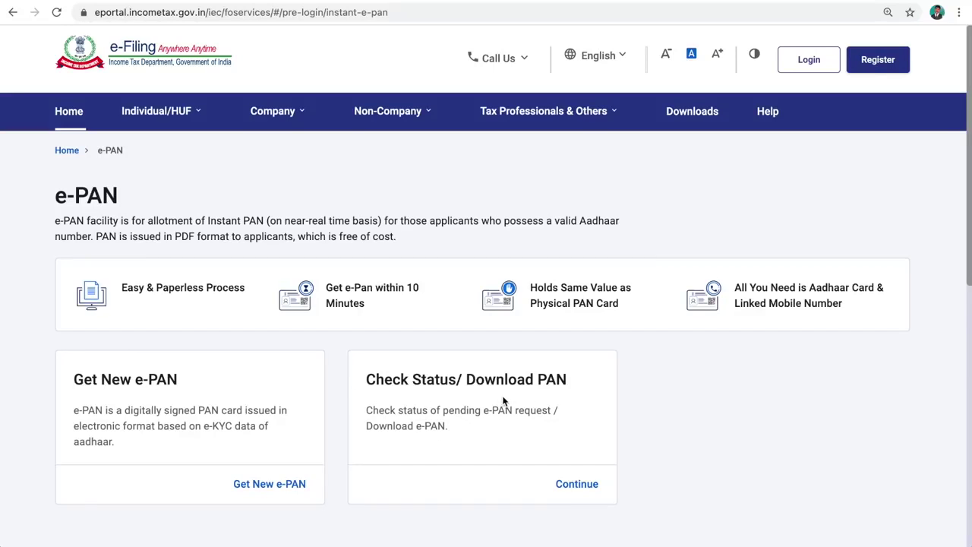
- Check the e-PAN request status using the Aadhaar number and its OTP, showing it allotted
click(576, 485)
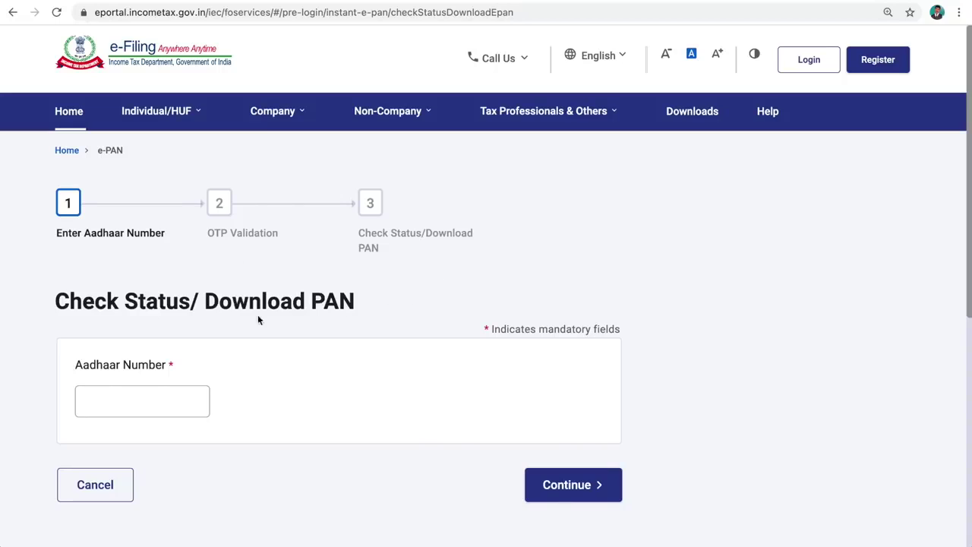
click(141, 401)
text(•••••••)
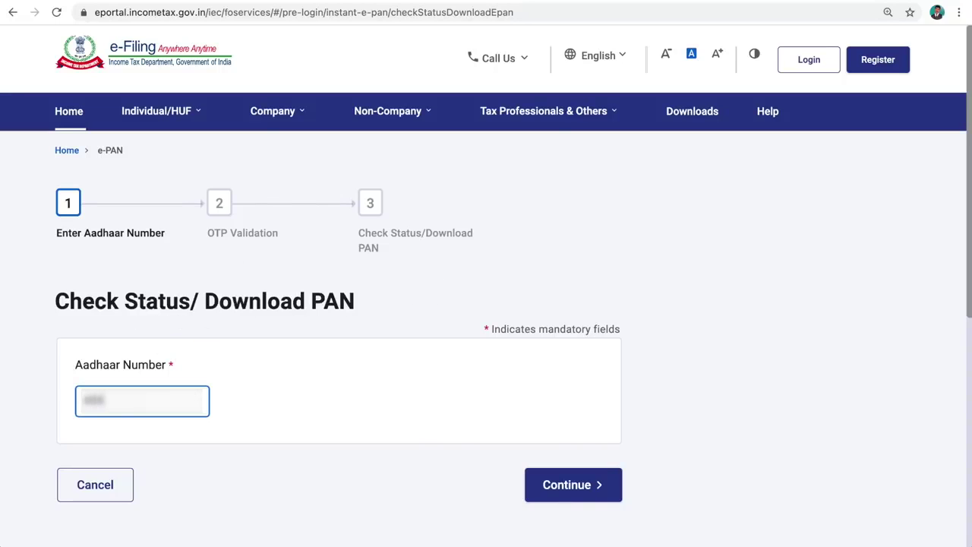
text(•••••)
click(559, 491)
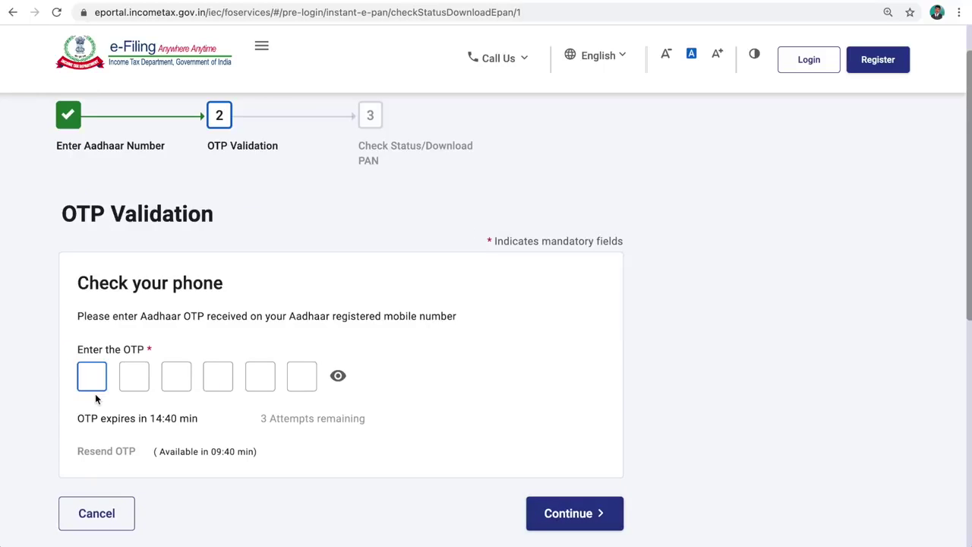
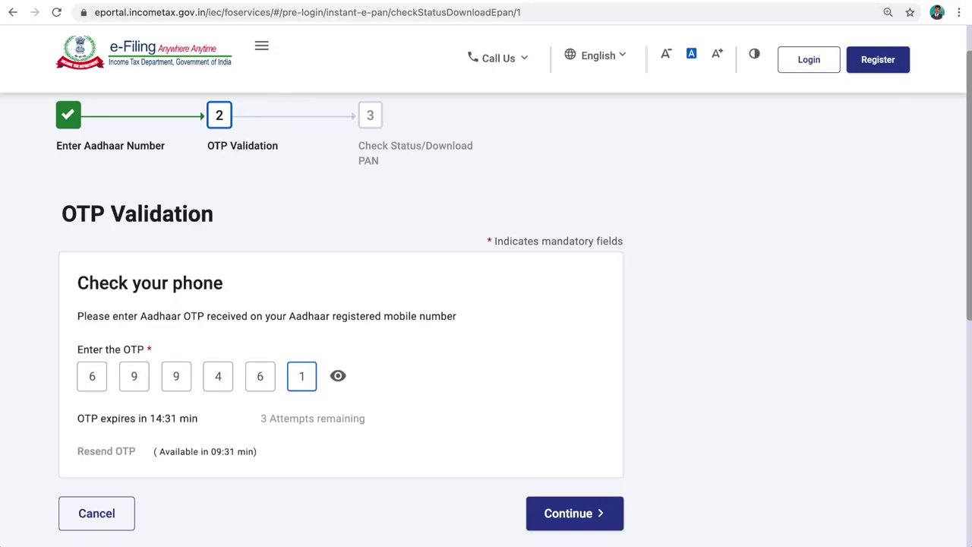
click(566, 516)
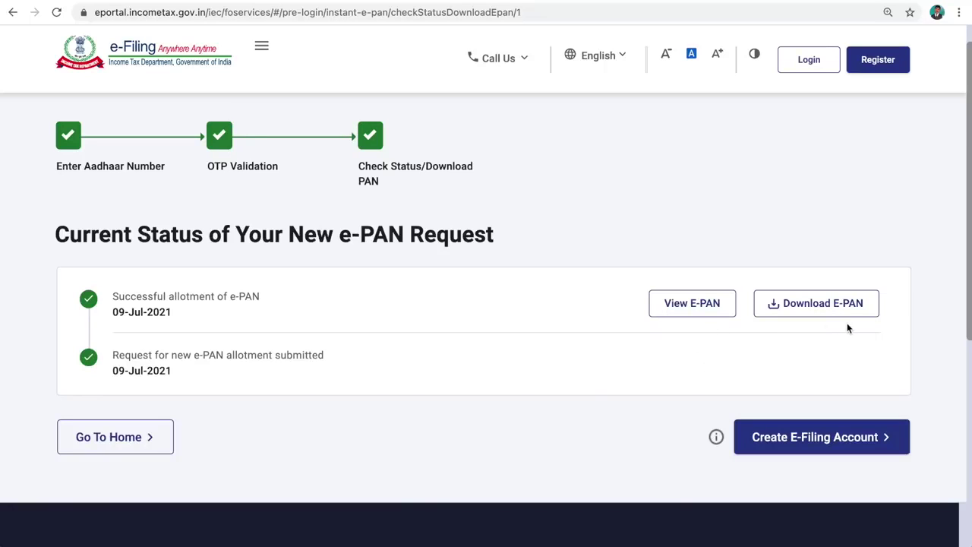
- View the allotted e-PAN card and download it as a PDF
click(692, 304)
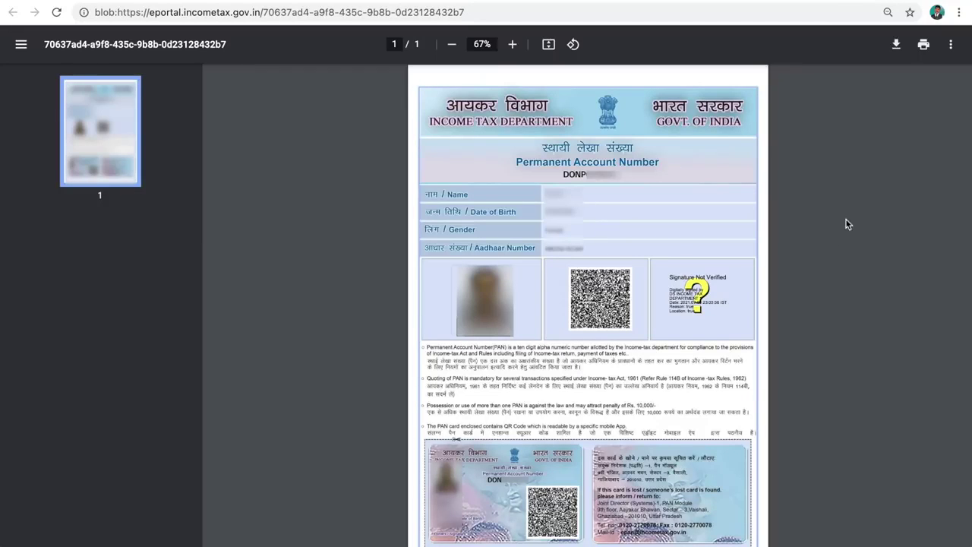
click(896, 47)
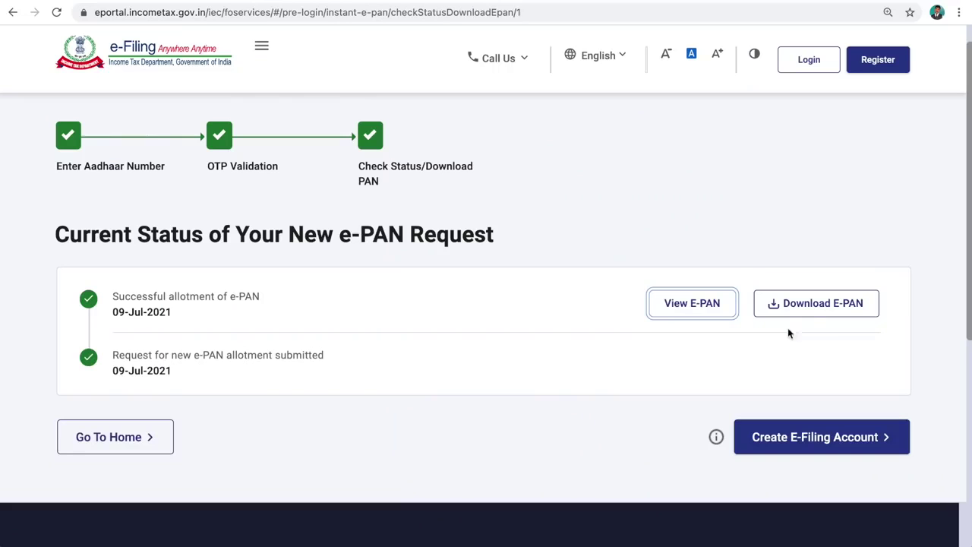
click(817, 307)
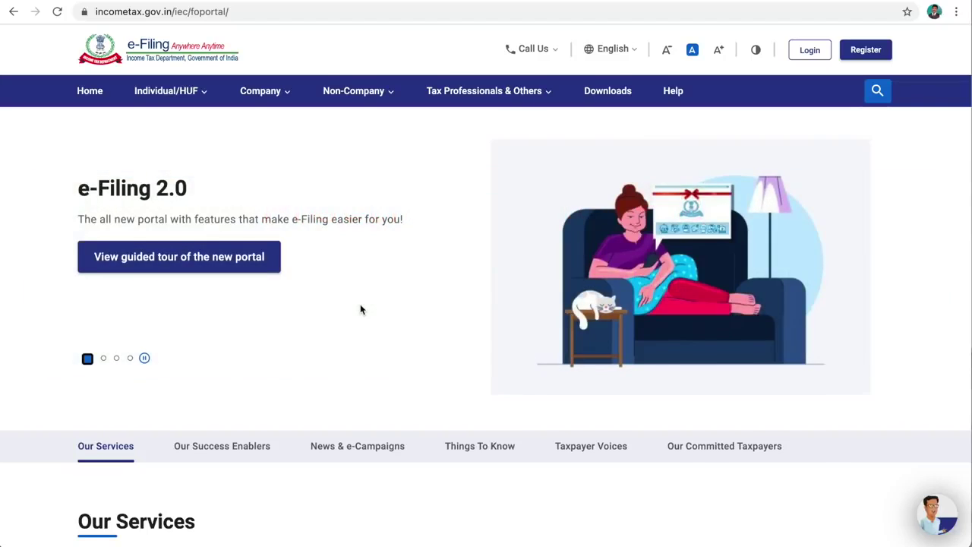
- Open the Tax information card under Our Services and accept the external-site disclaimer
scroll(361, 309, down, 1)
scroll(360, 309, down, 3)
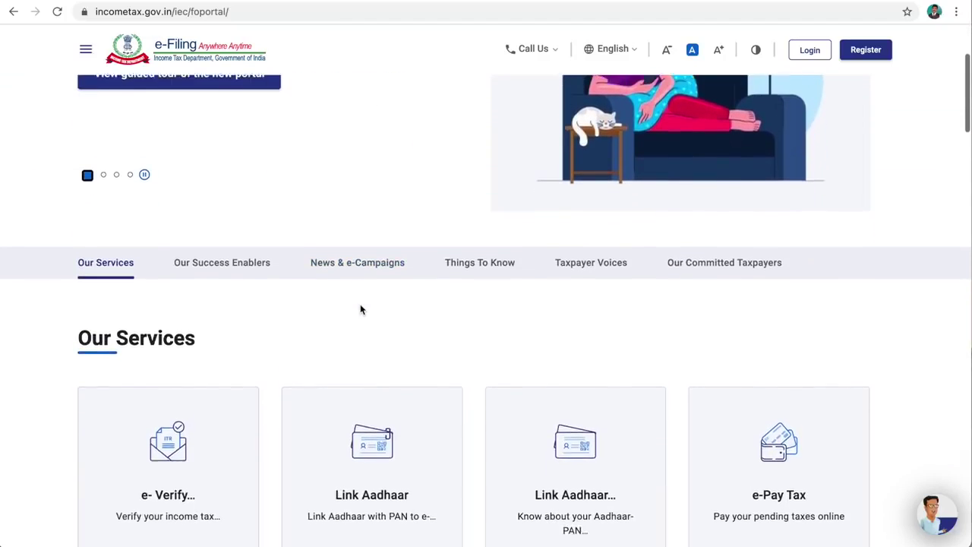
scroll(360, 309, down, 3)
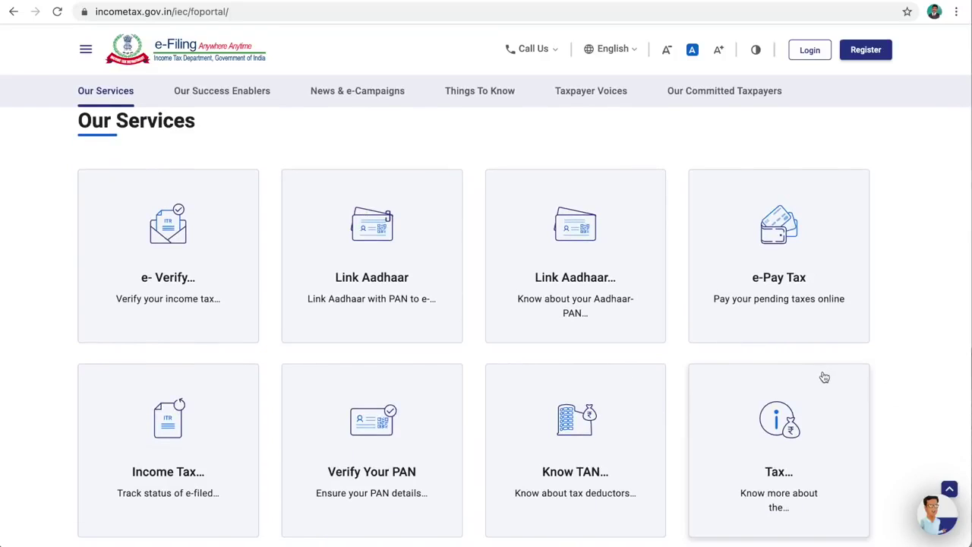
click(776, 451)
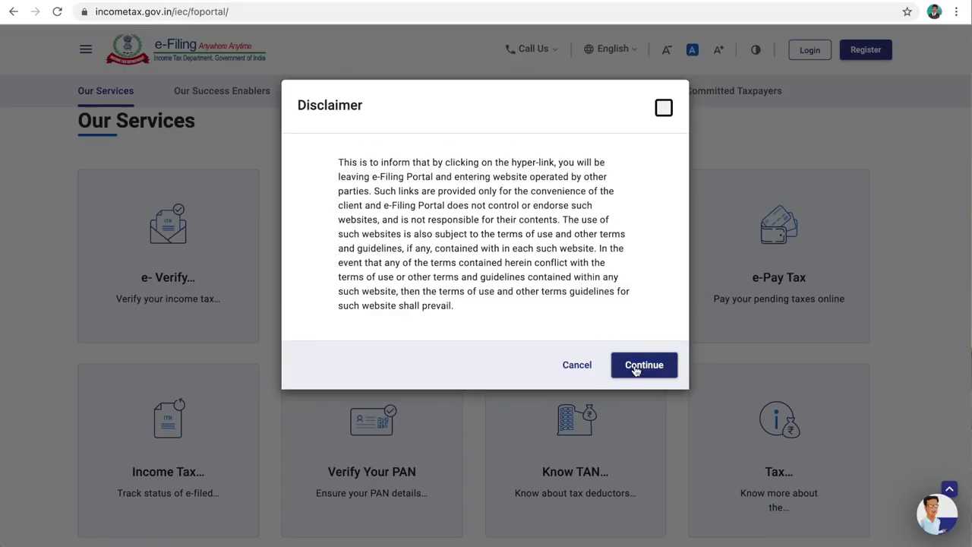
click(634, 368)
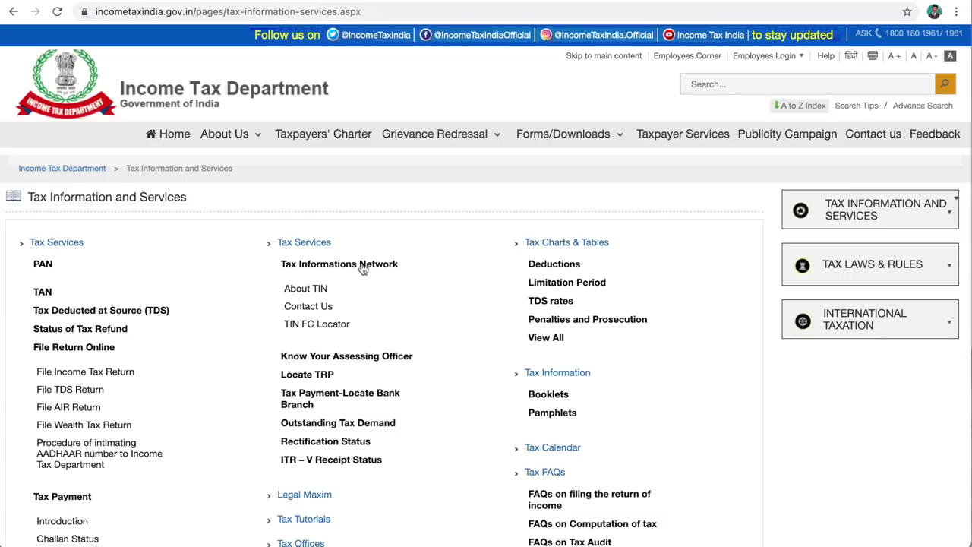
- Navigate from PAN under Tax Services through the online application guidance to the NSDL portal
click(43, 265)
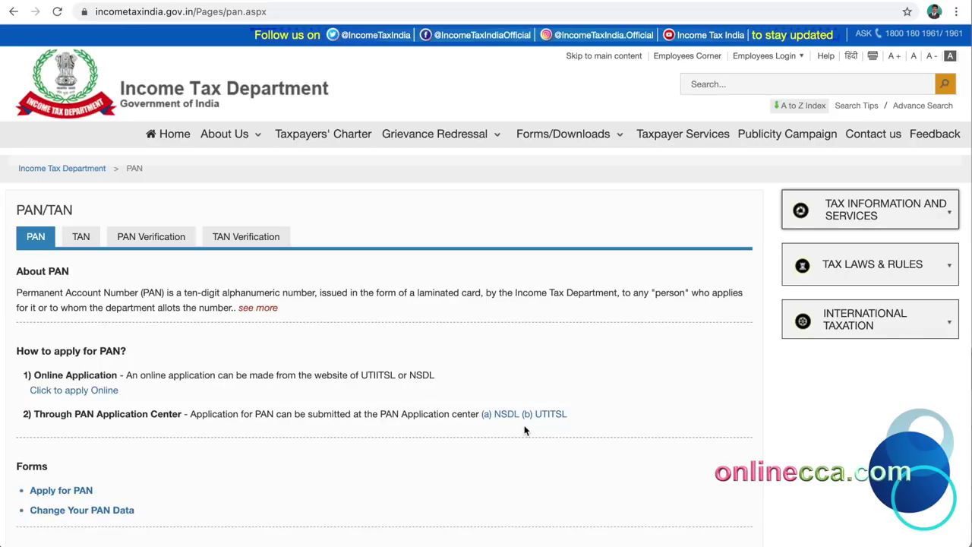
click(74, 391)
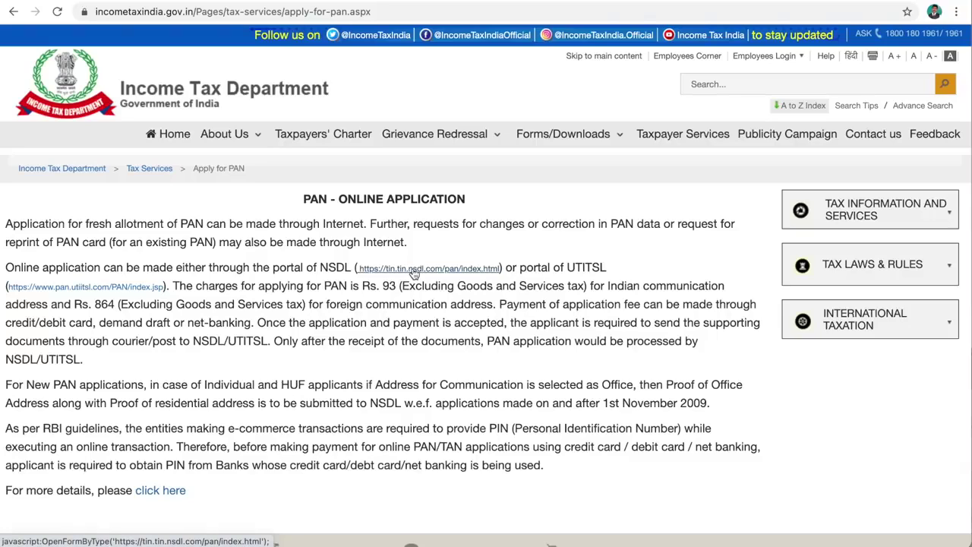
click(414, 270)
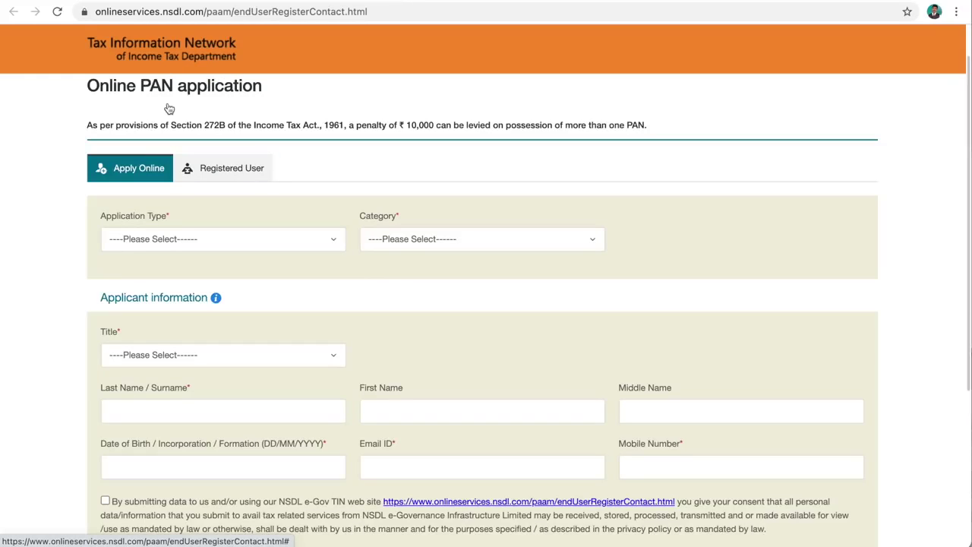
- Choose New PAN – Indian Citizen (Form 49A), category INDIVIDUAL, and title Shri
click(334, 243)
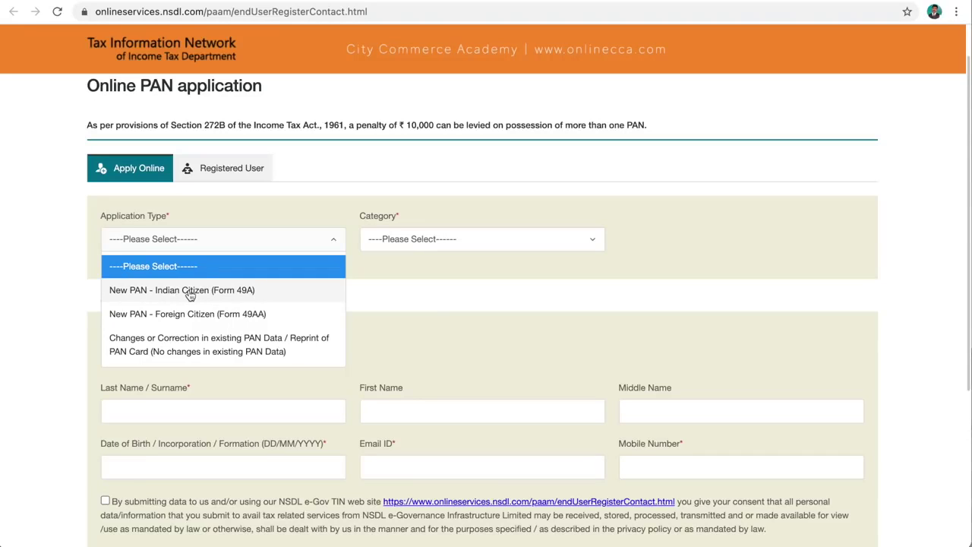
click(189, 293)
click(394, 241)
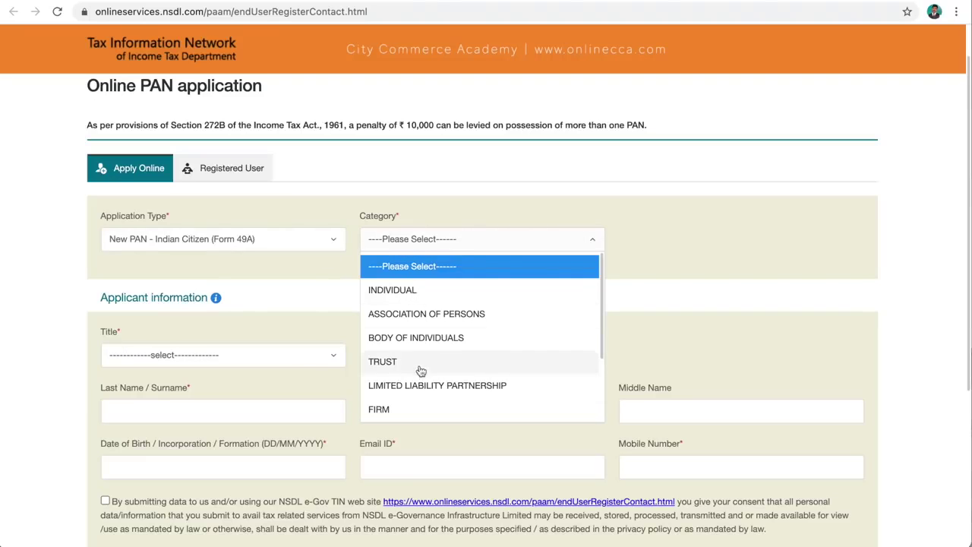
click(398, 297)
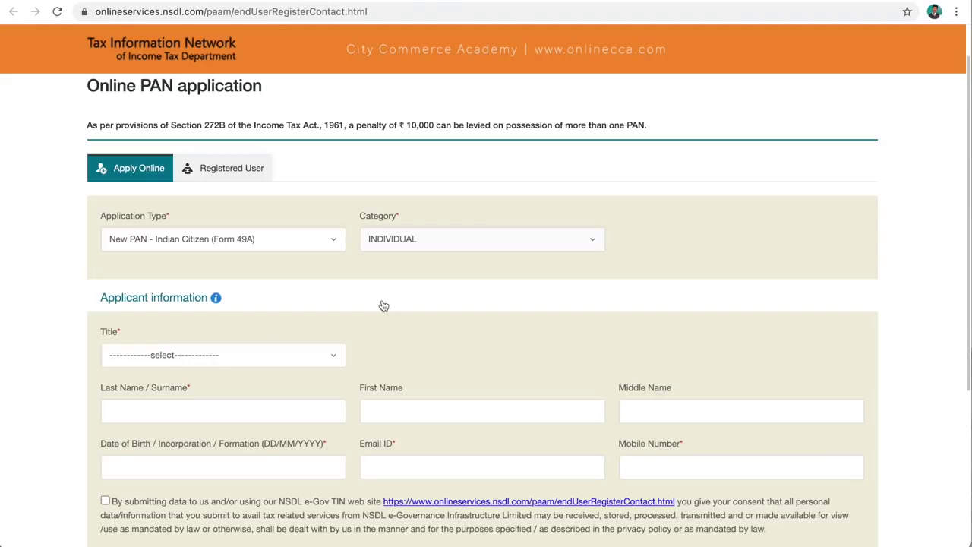
click(204, 360)
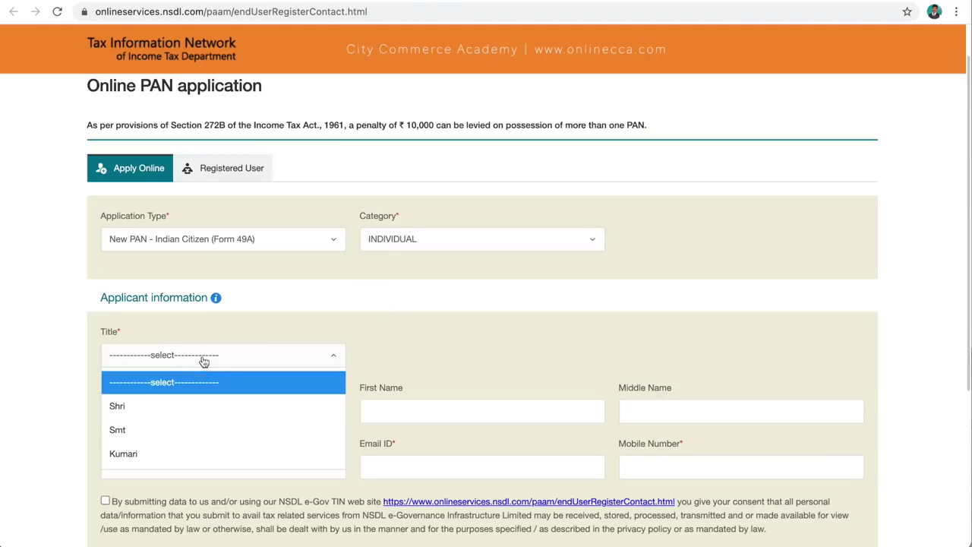
click(159, 406)
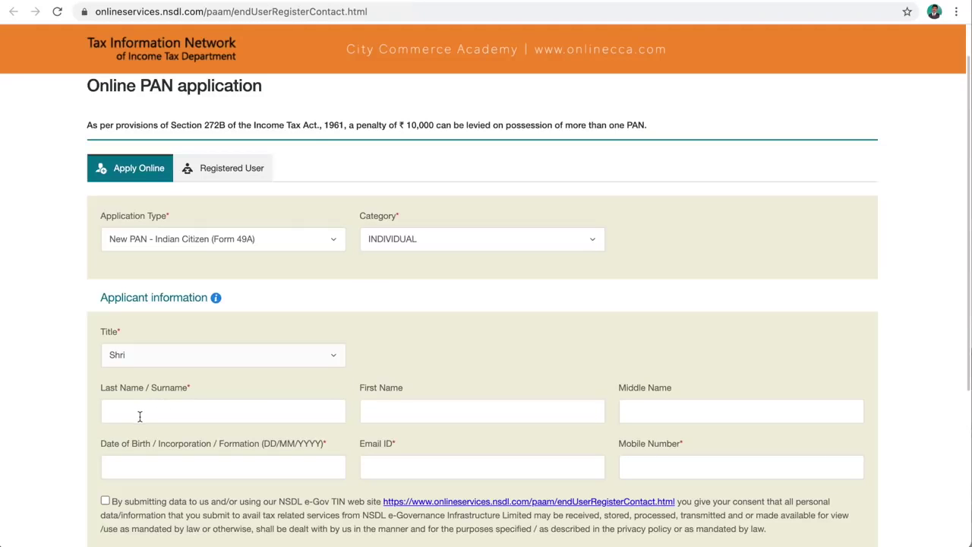
- Enter the applicant's surname, first name and middle name
click(140, 415)
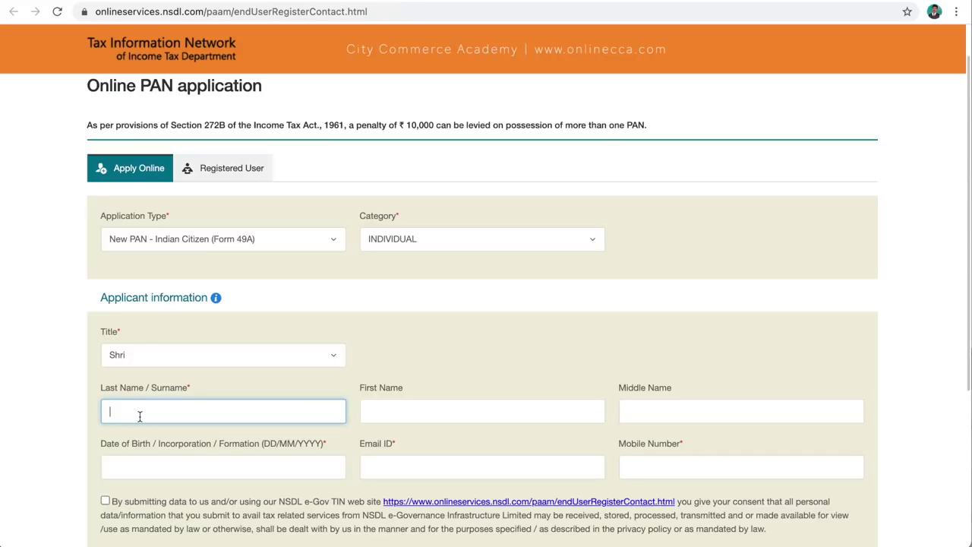
click(384, 417)
click(656, 409)
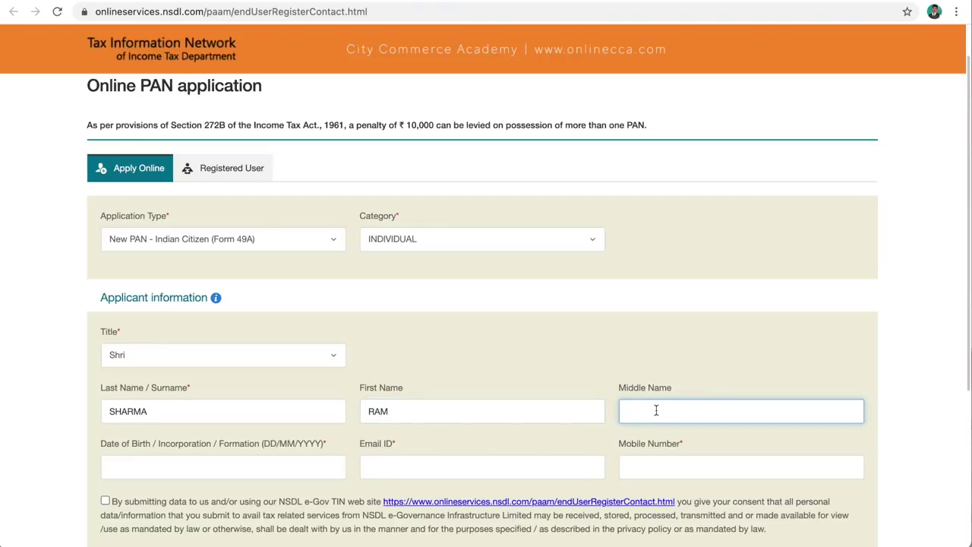
click(182, 471)
scroll(181, 467, down, 3)
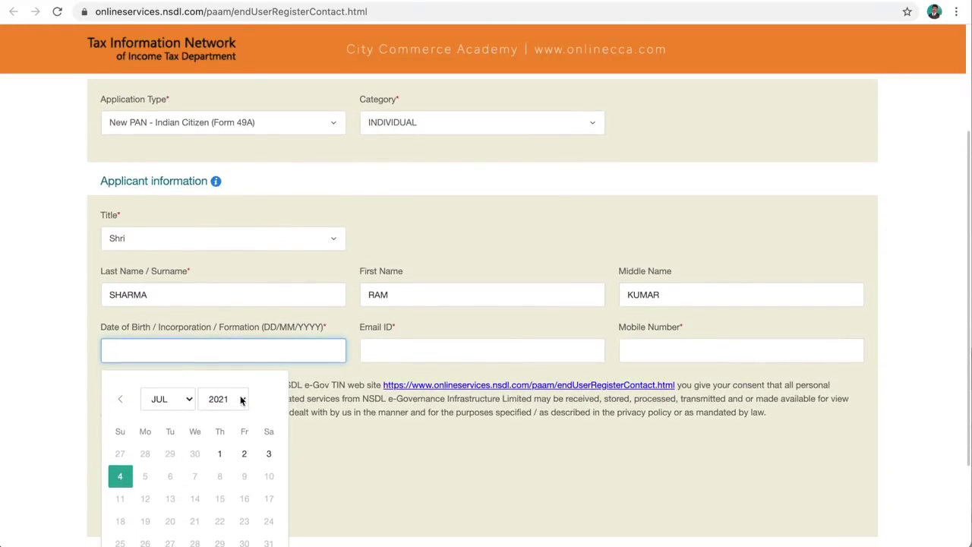
- Enter the applicant's date of birth with the calendar's year and month lists
click(243, 410)
click(230, 97)
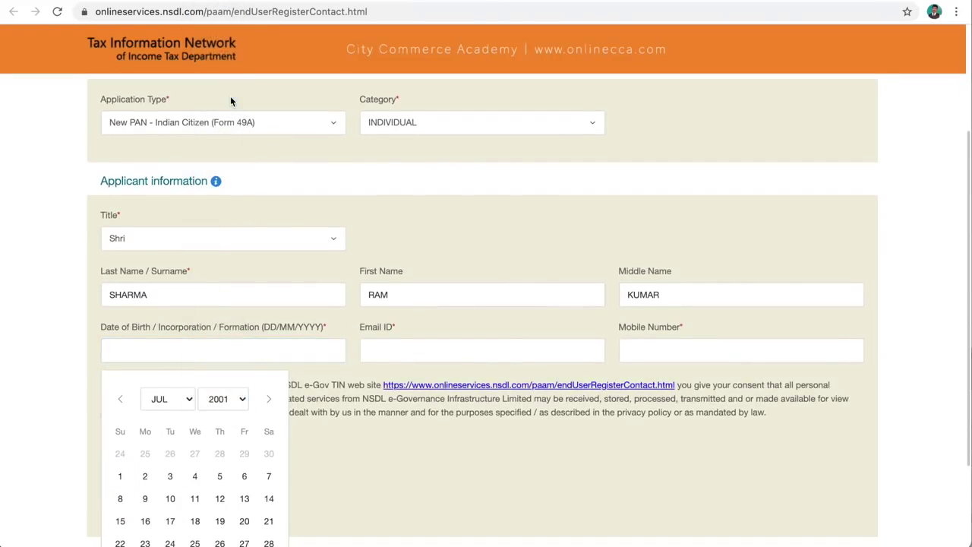
click(183, 400)
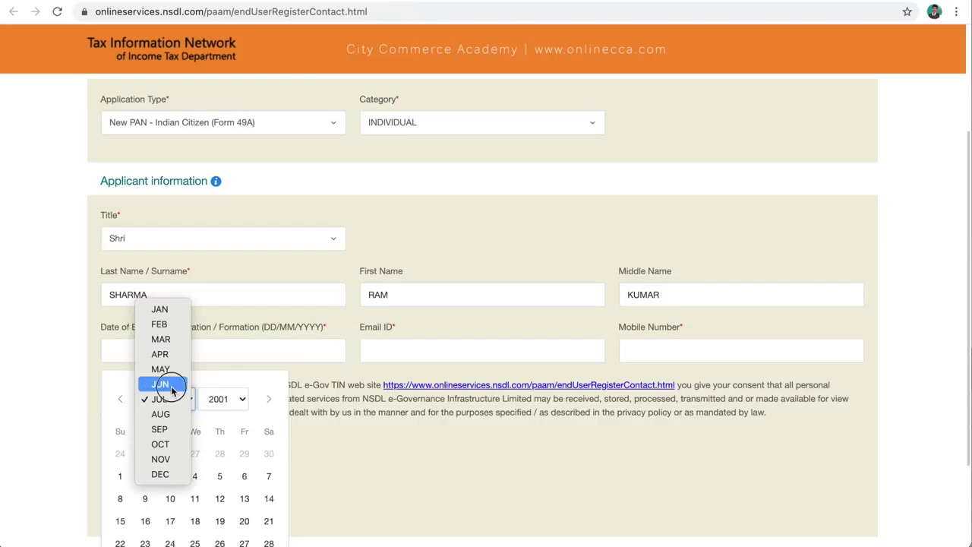
click(156, 383)
click(219, 476)
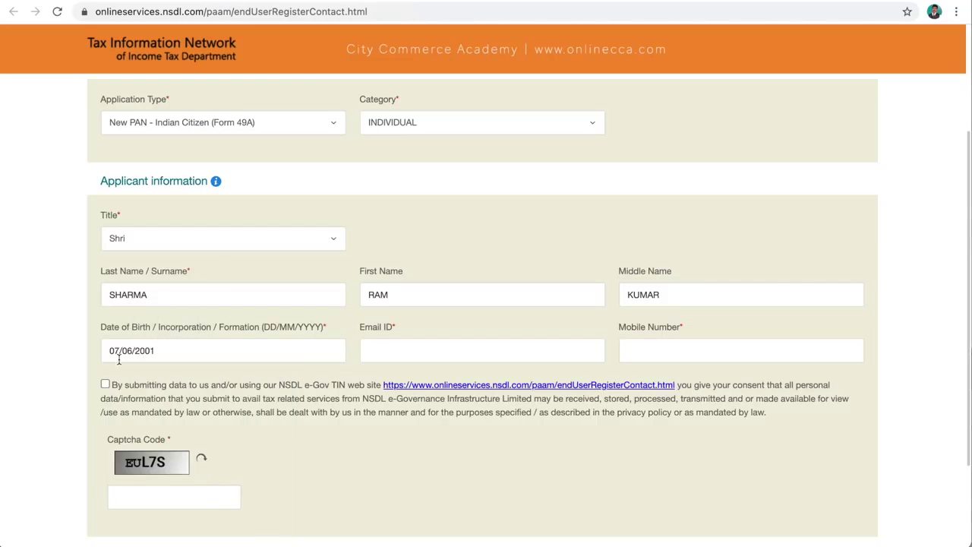
- Fill in the applicant's e-mail address and mobile number
click(377, 352)
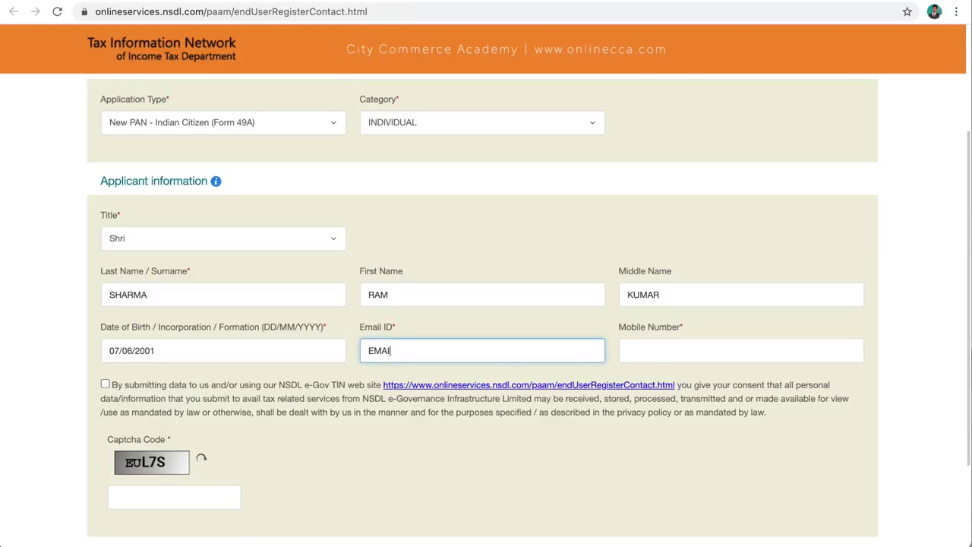
click(636, 357)
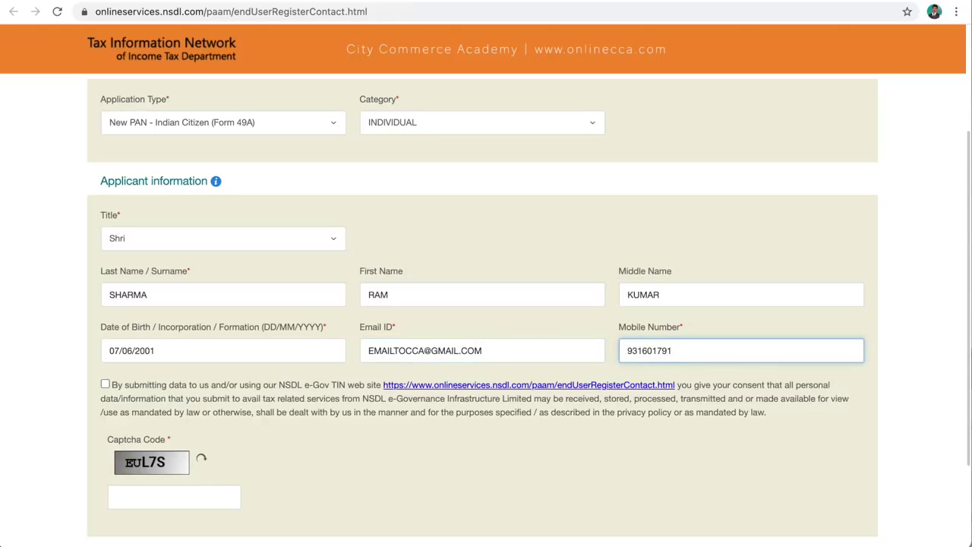
- Agree to the data-use consent, enter the captcha code and submit the registration
click(107, 385)
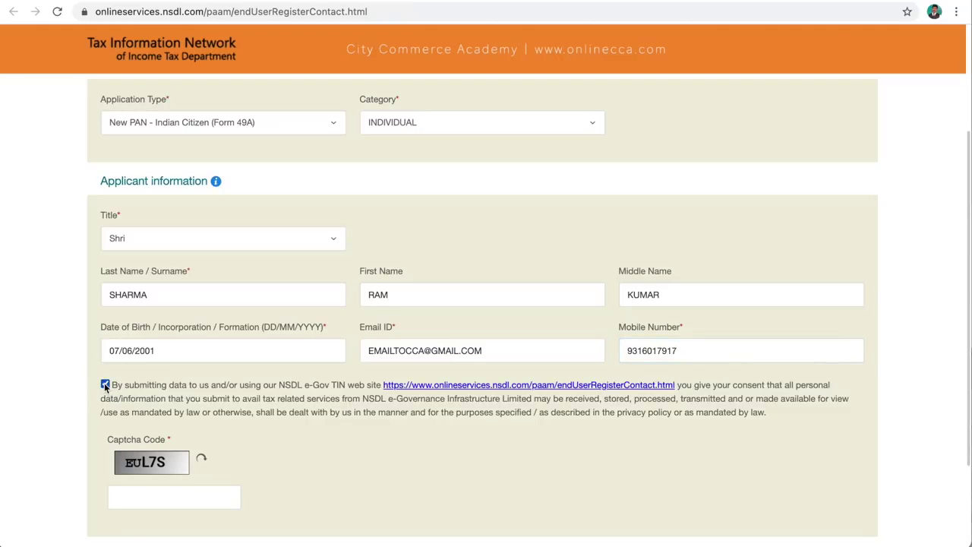
click(134, 496)
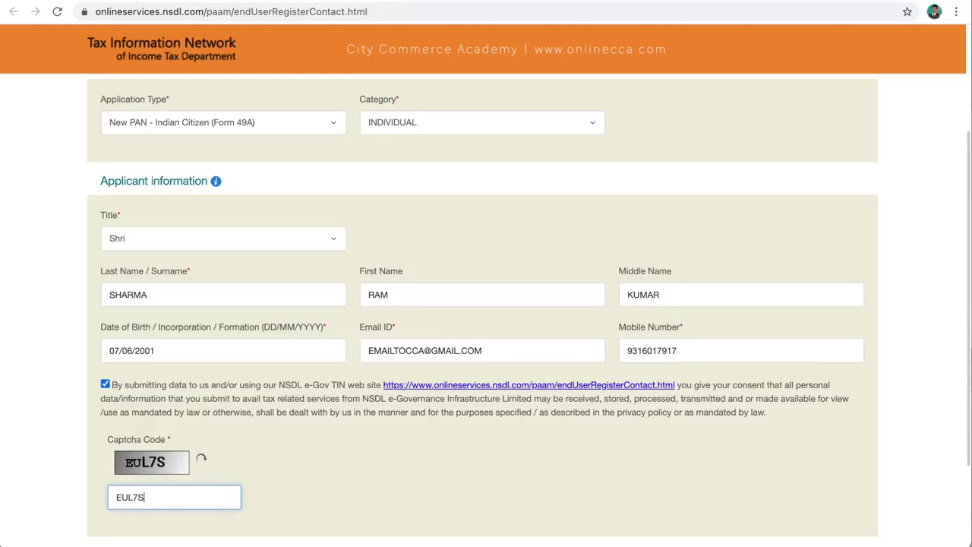
text(EUL7S)
scroll(162, 503, down, 1)
click(166, 522)
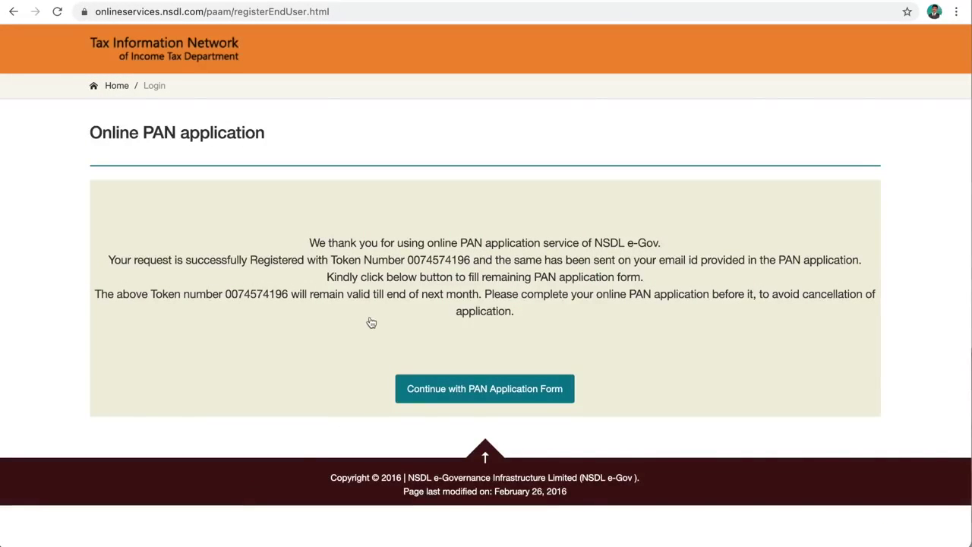
- Continue from the token confirmation page into the full PAN application form
click(458, 391)
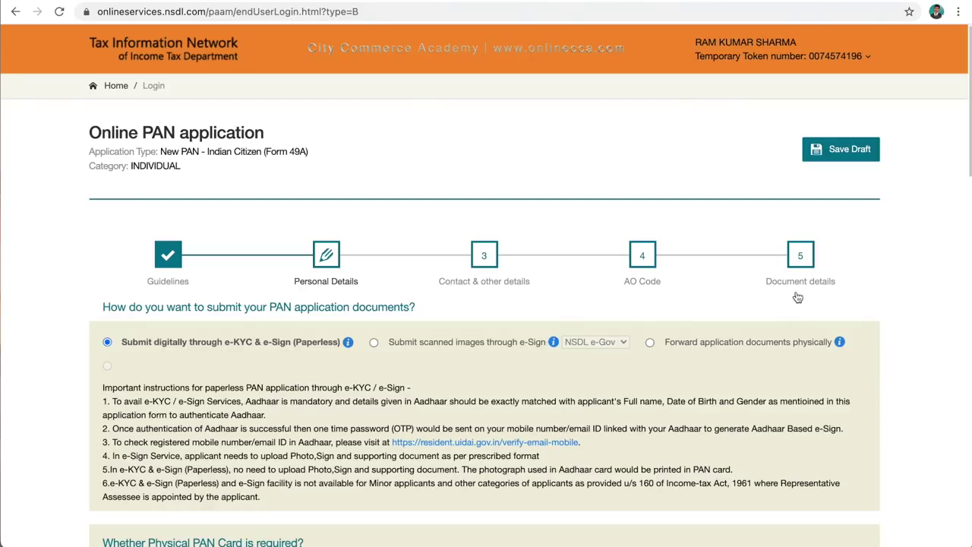
- Go back to Guidelines and read through fees, payment rules and document submission to Contact Us
click(167, 259)
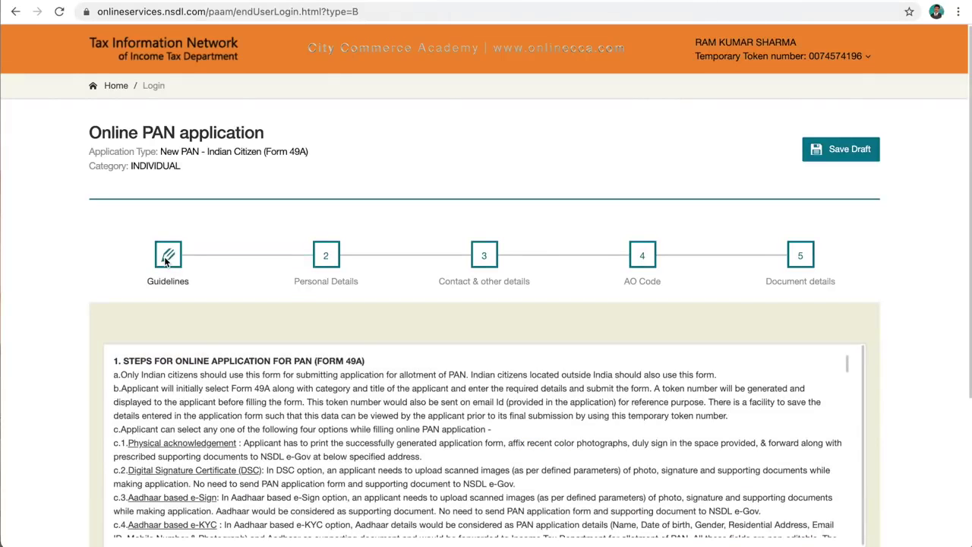
scroll(245, 335, down, 2)
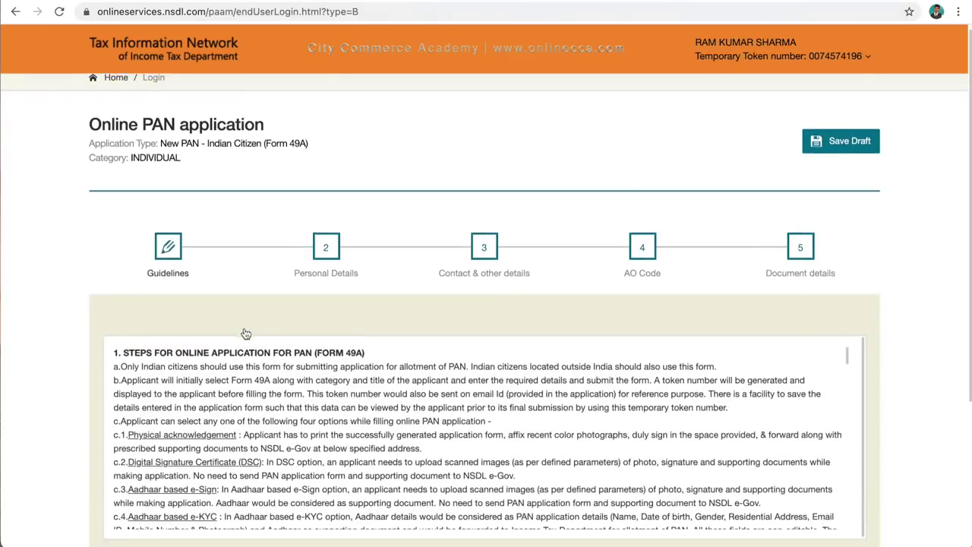
scroll(246, 334, down, 2)
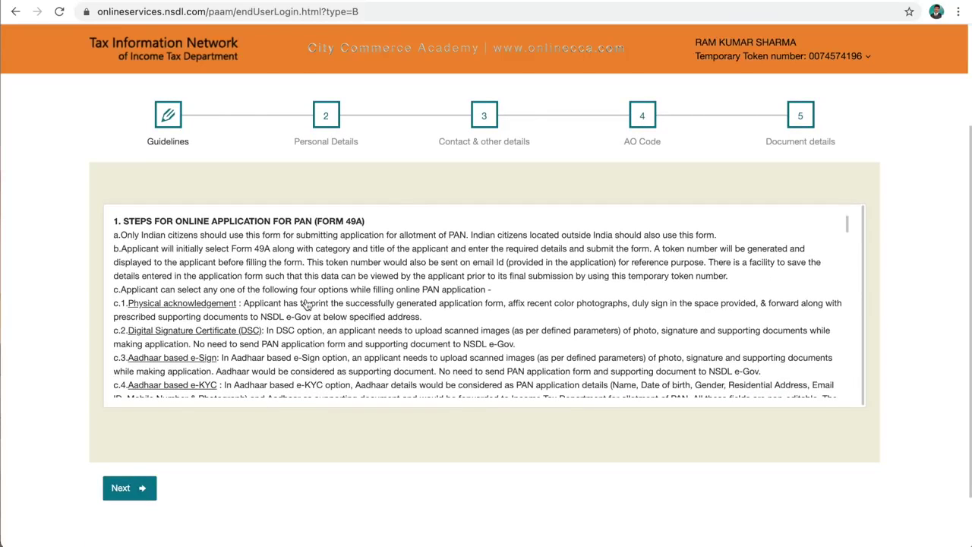
scroll(307, 304, down, 3)
scroll(307, 304, down, 4)
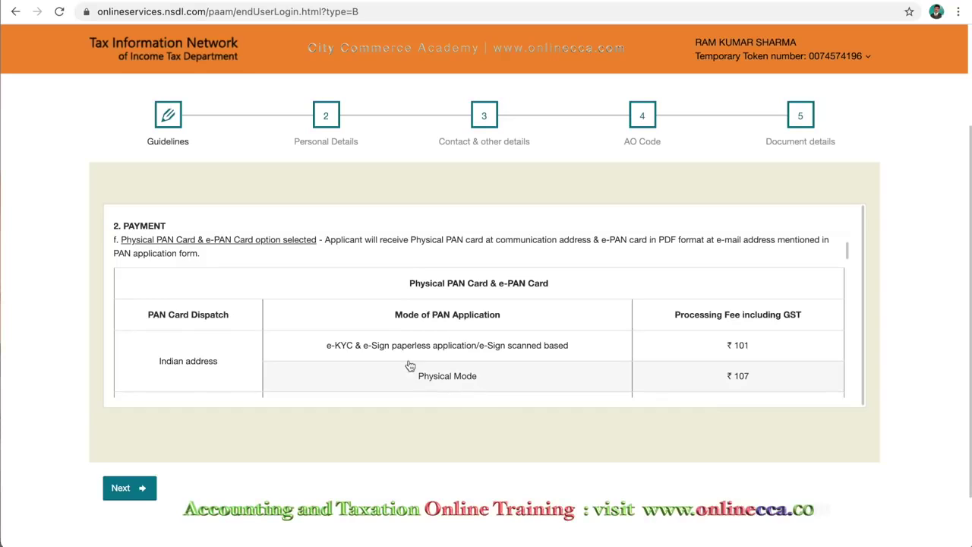
scroll(425, 358, down, 3)
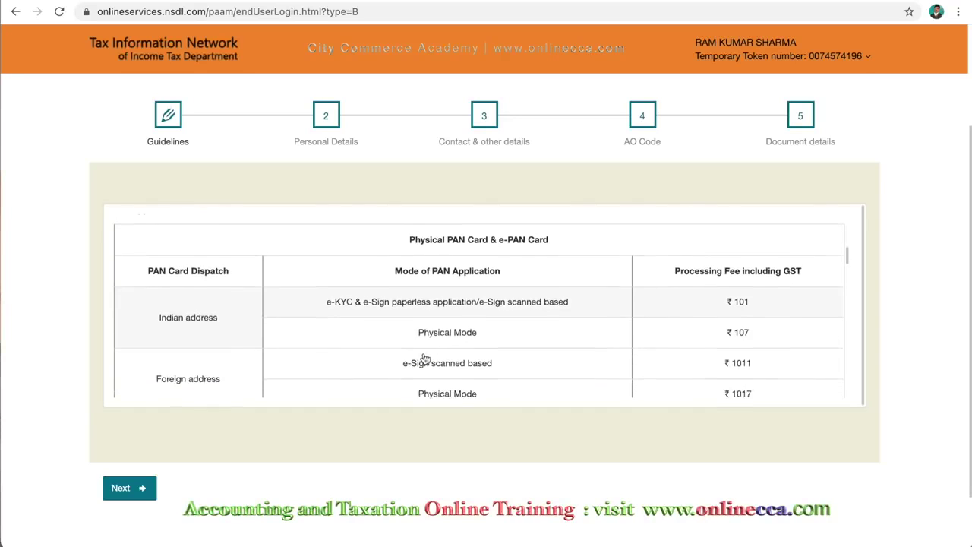
scroll(425, 358, up, 1)
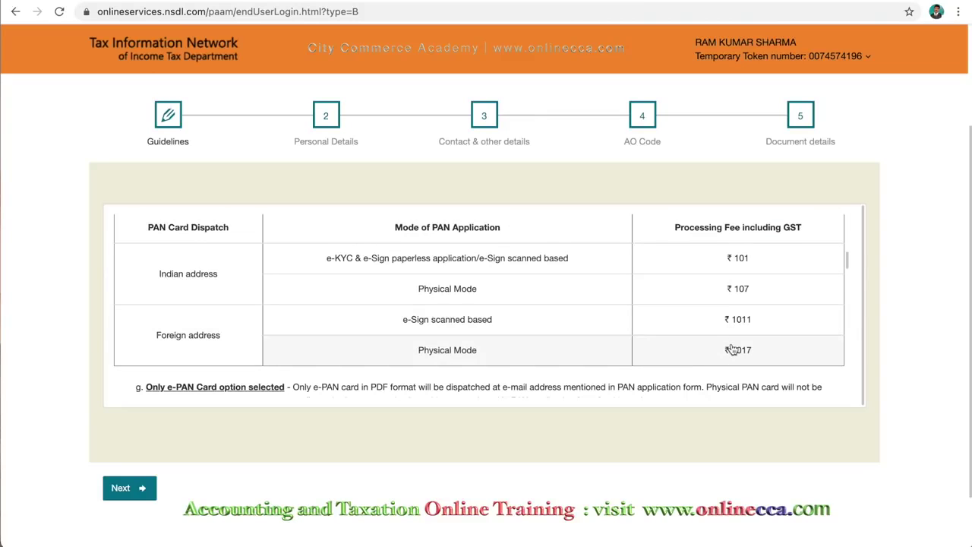
scroll(485, 364, down, 5)
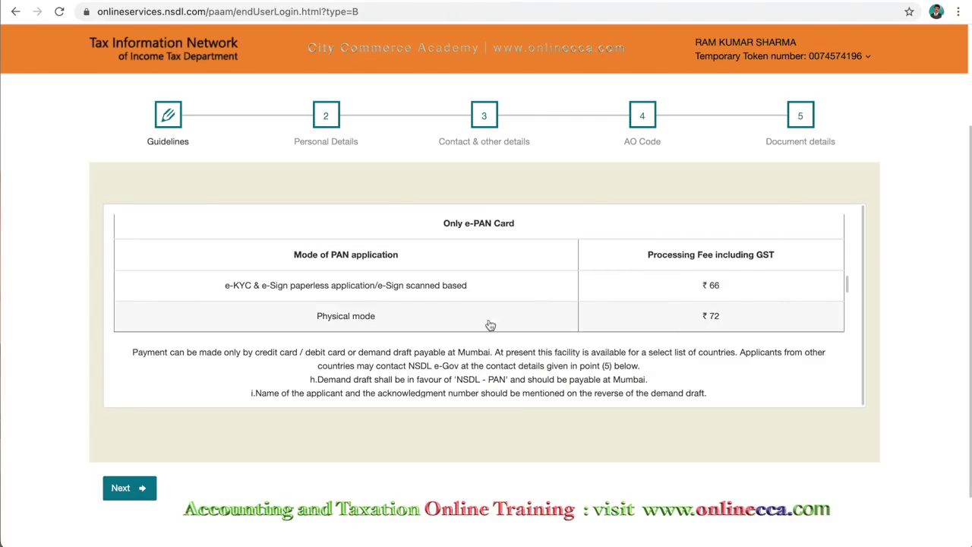
scroll(441, 326, down, 5)
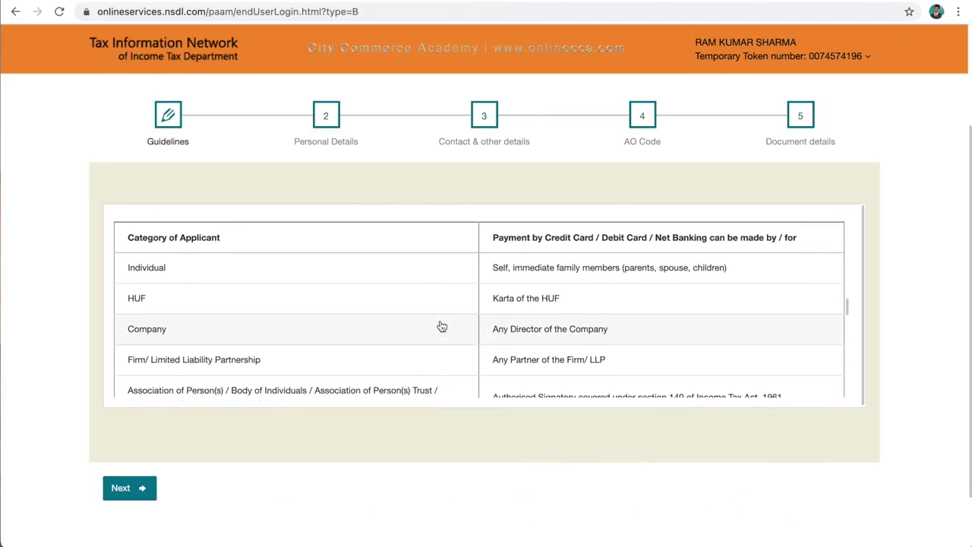
scroll(441, 326, down, 1)
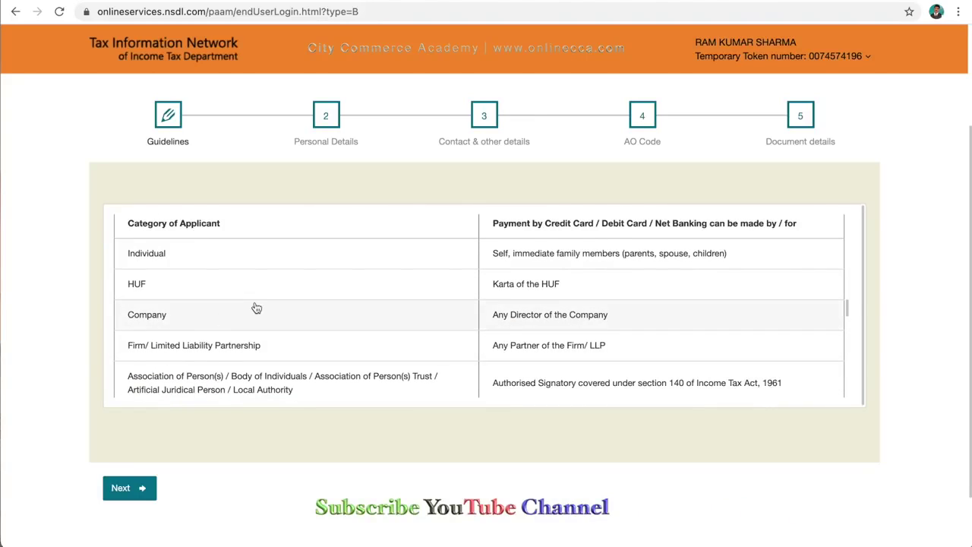
scroll(255, 307, down, 5)
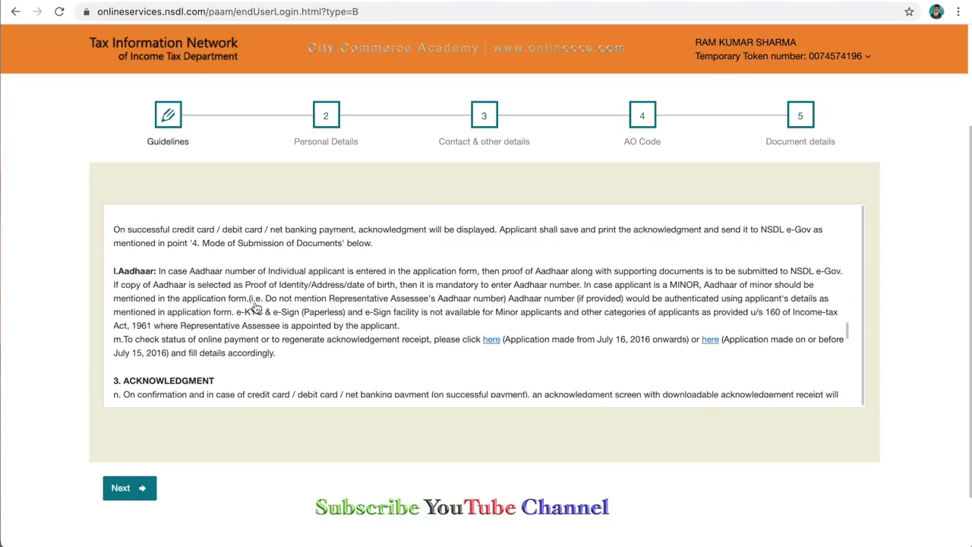
scroll(256, 307, down, 1)
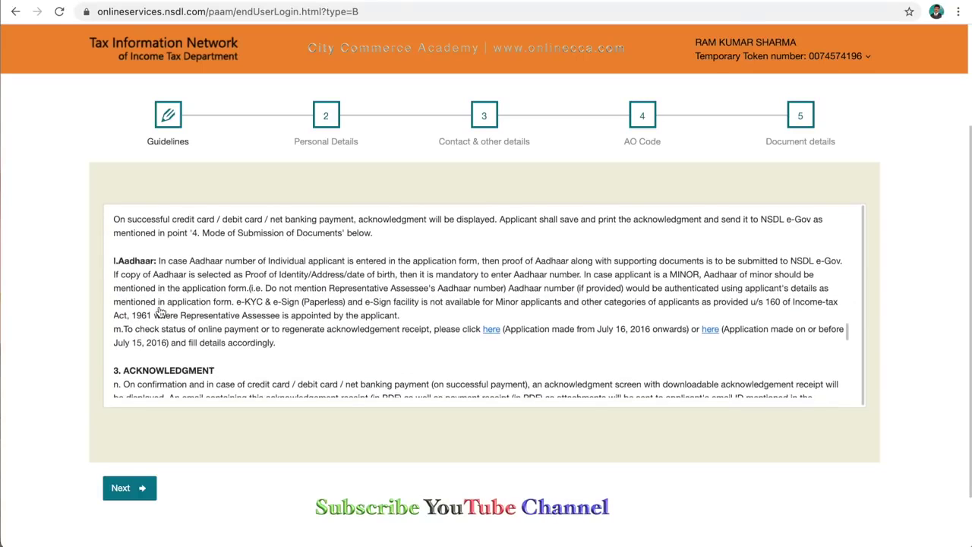
scroll(160, 311, down, 5)
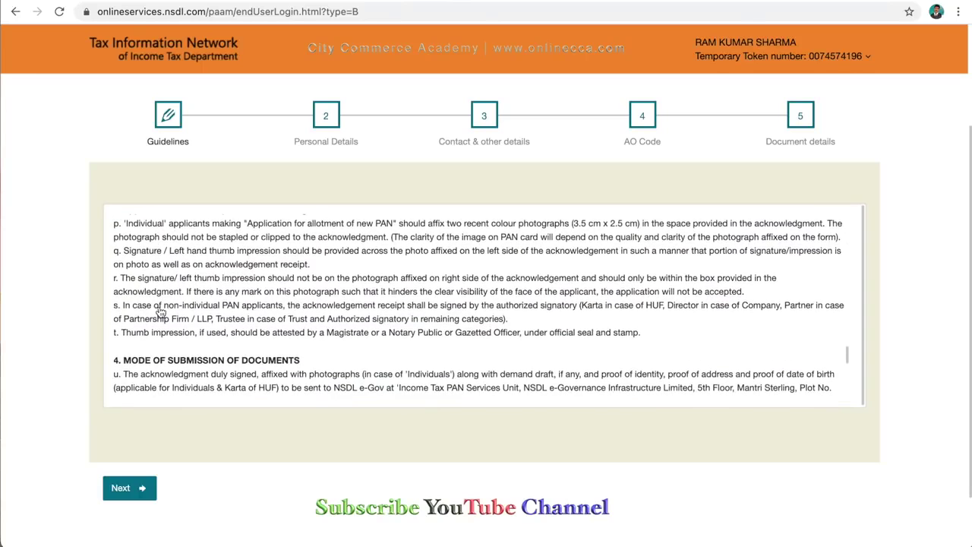
scroll(159, 312, down, 5)
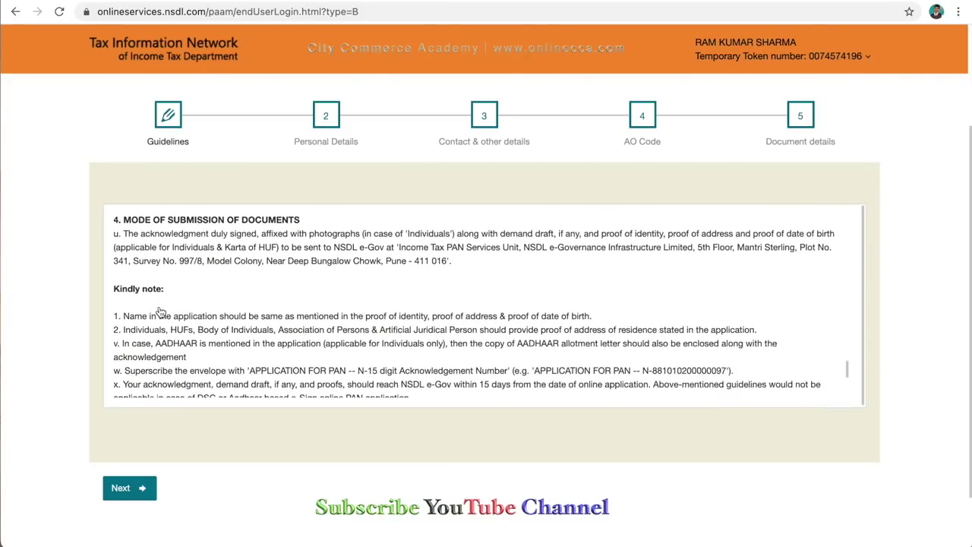
scroll(159, 311, down, 4)
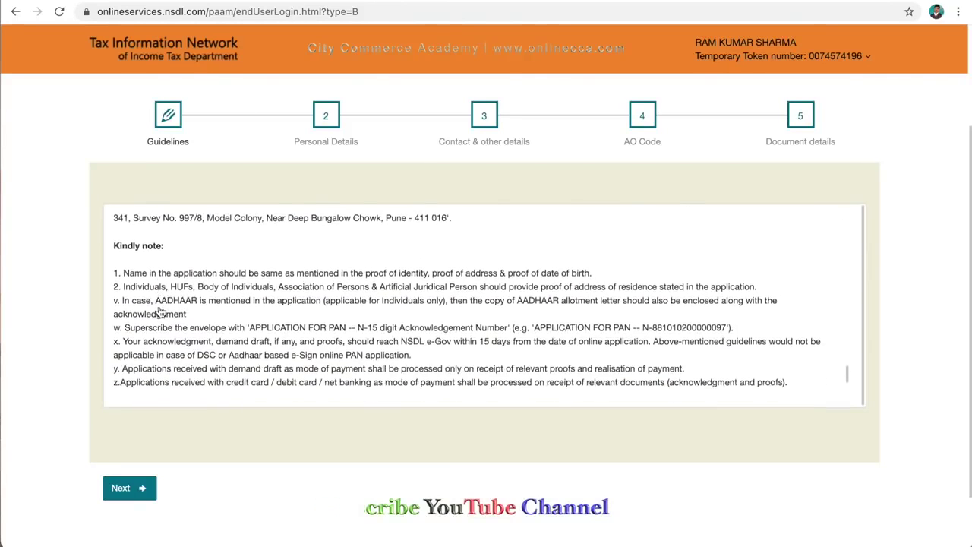
- Move to Personal Details and keep 'Submit digitally through e-KYC & e-Sign (Paperless)' selected
click(133, 488)
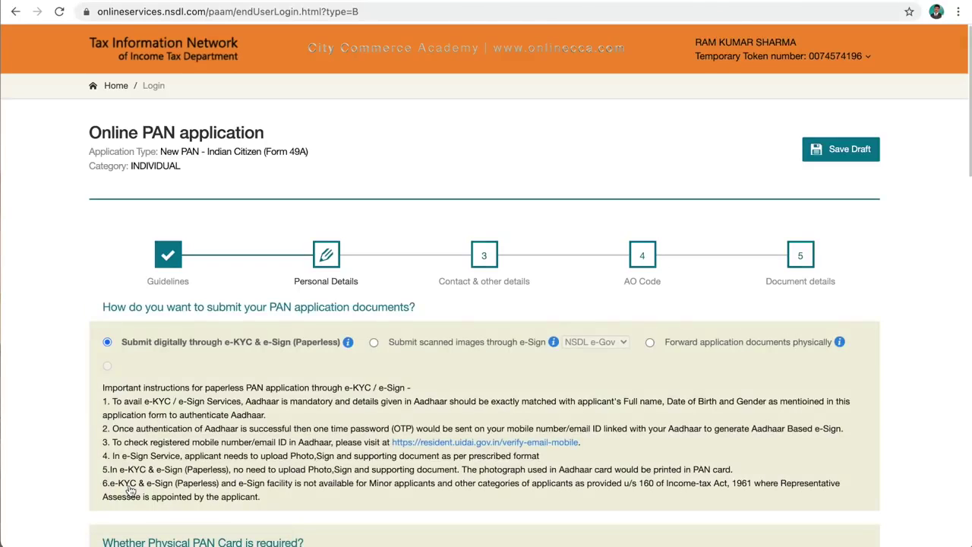
scroll(325, 258, down, 3)
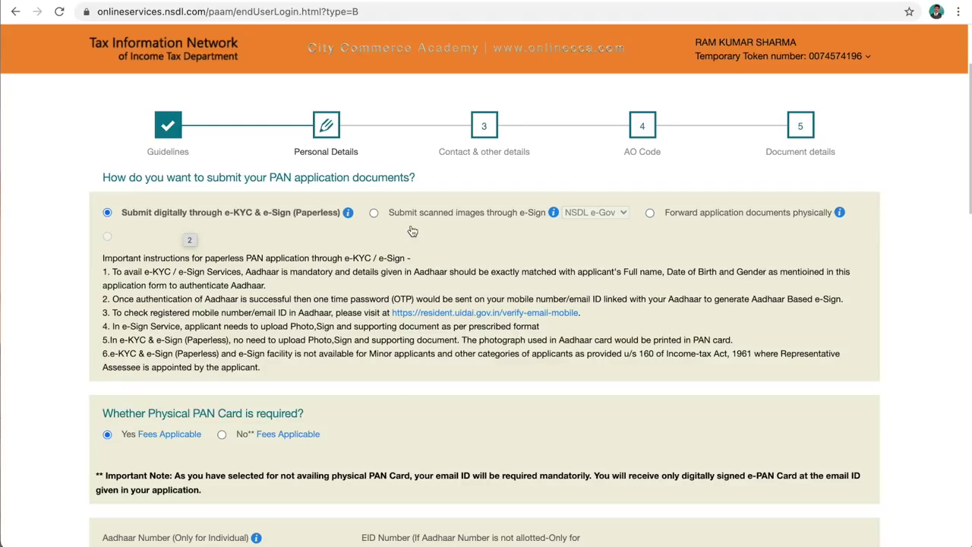
click(373, 213)
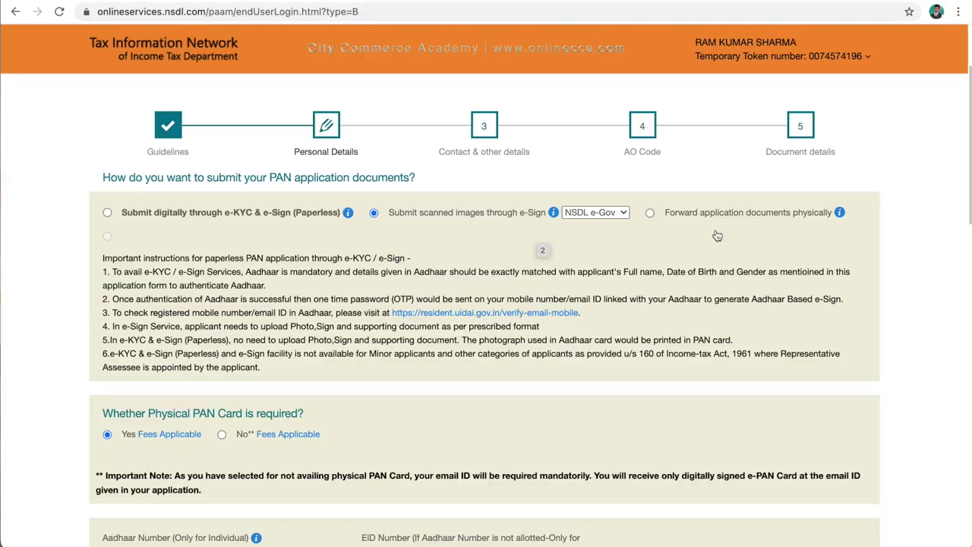
click(650, 216)
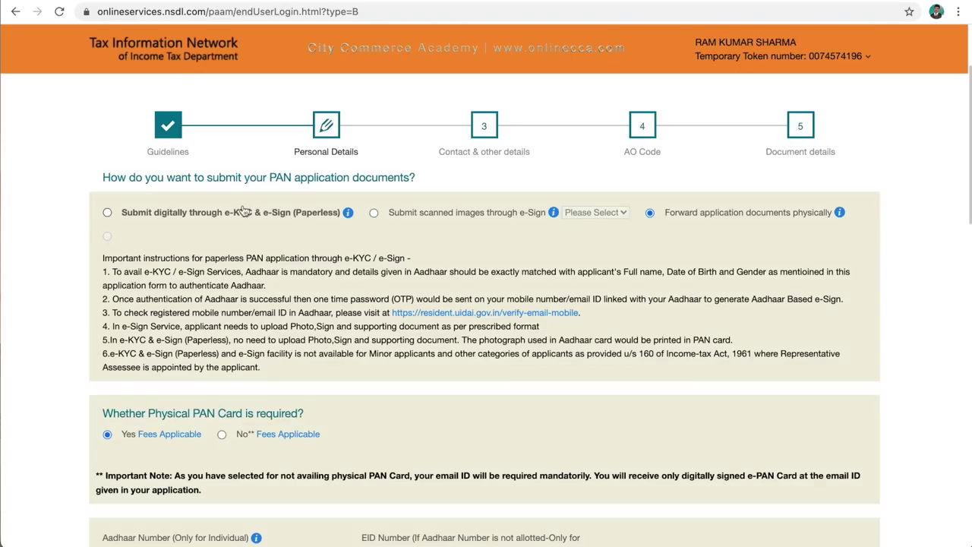
click(108, 213)
scroll(186, 268, down, 5)
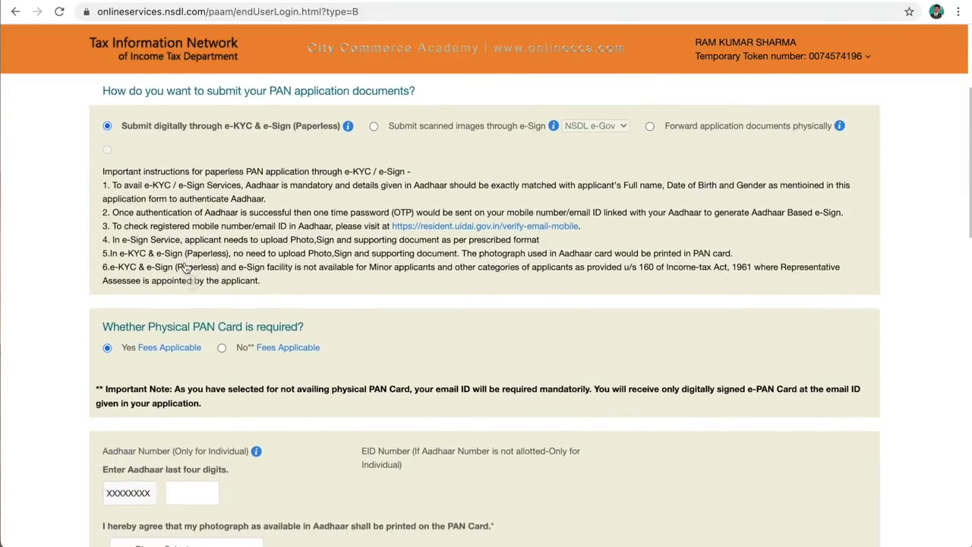
- Opt out of receiving a physical PAN card
scroll(186, 267, down, 2)
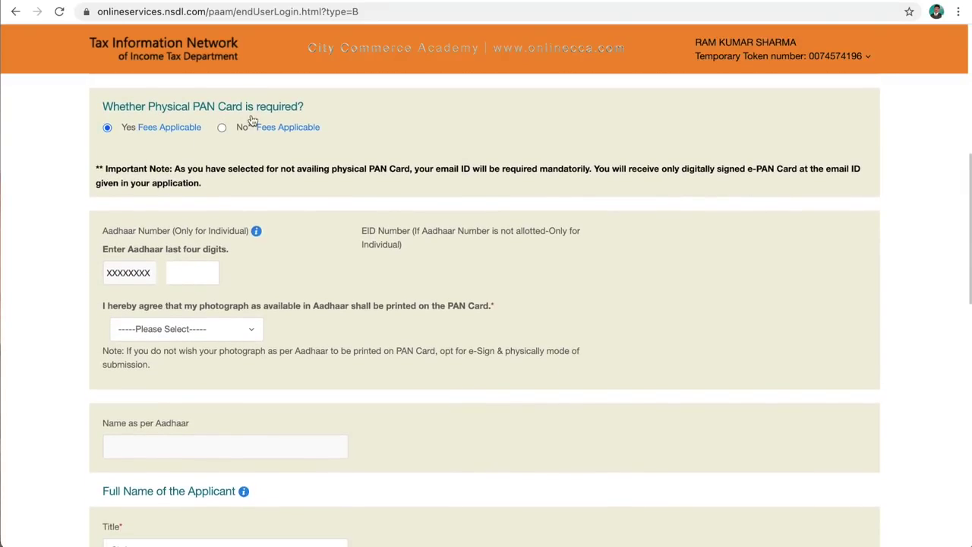
mouse_move(150, 139)
click(221, 129)
- Enter the last four digits of the applicant's Aadhaar number
scroll(128, 230, down, 1)
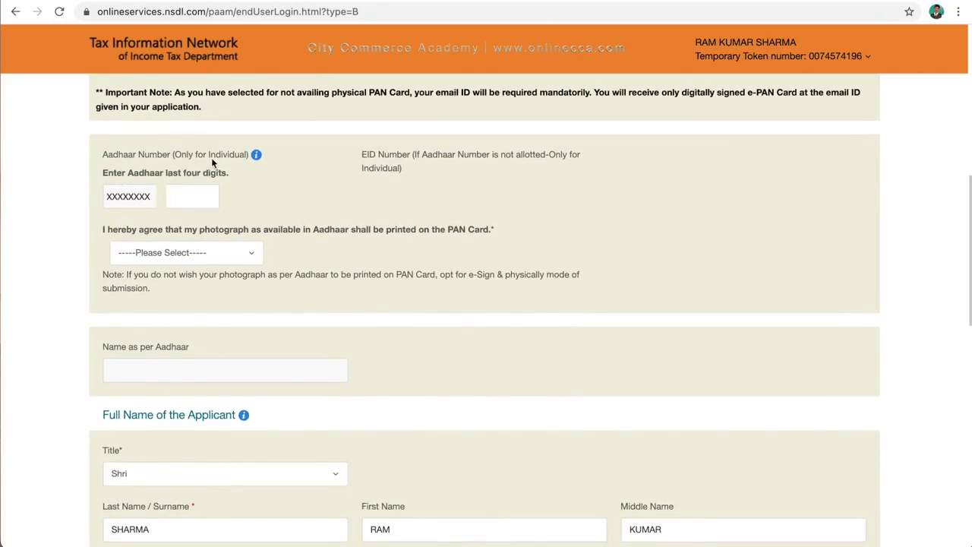
click(180, 195)
key(Delete)
key(Delete)
key(Delete)
key(Delete)
scroll(260, 210, down, 1)
scroll(261, 209, down, 1)
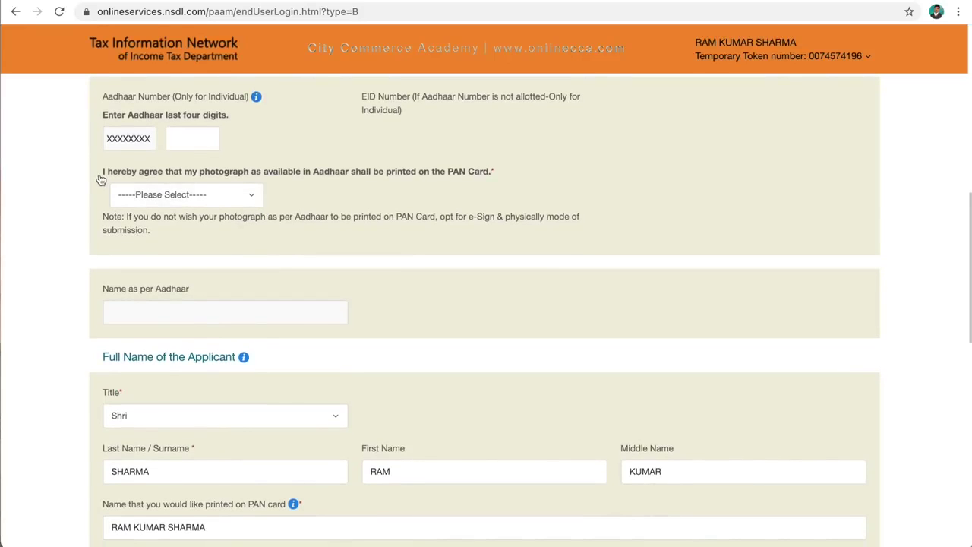
text(2876)
- Set the Aadhaar photograph printing consent to Yes
click(252, 196)
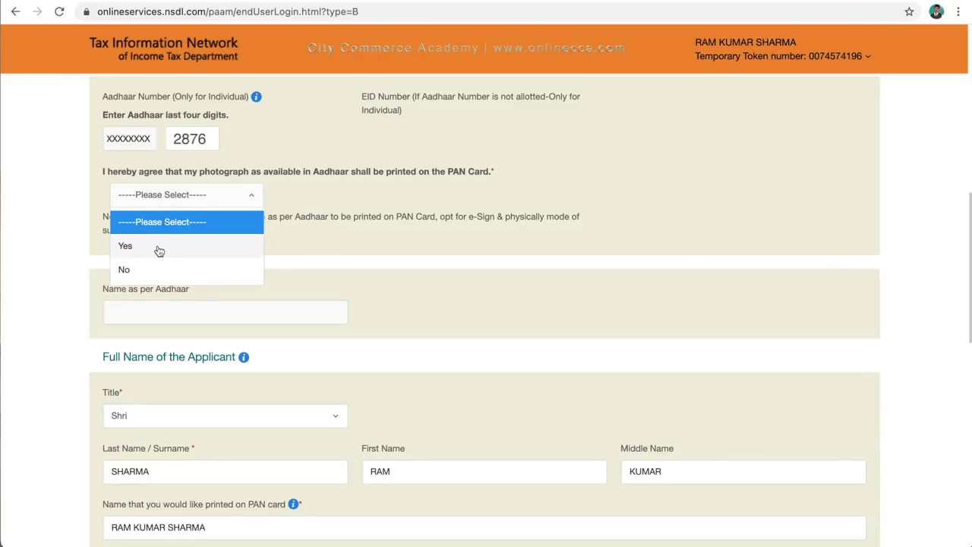
click(159, 246)
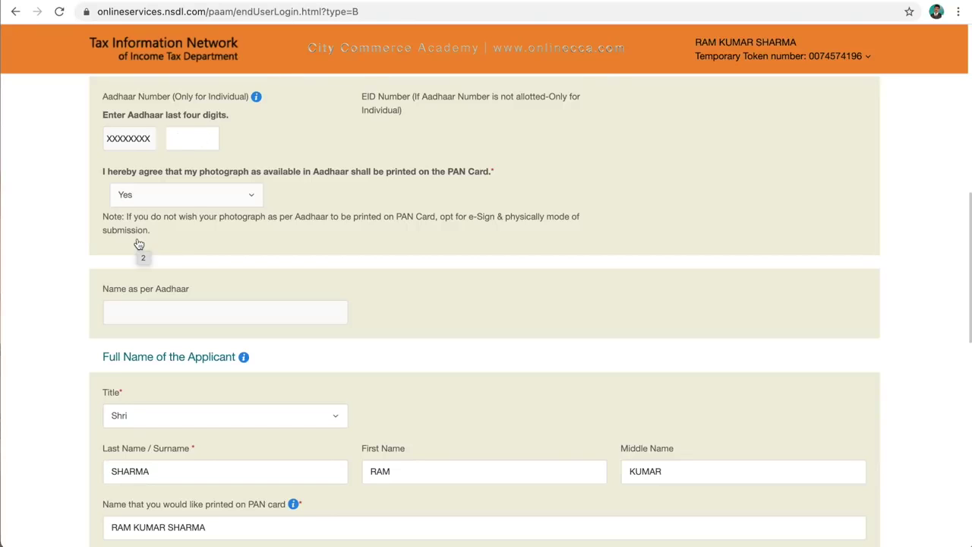
scroll(139, 244, down, 1)
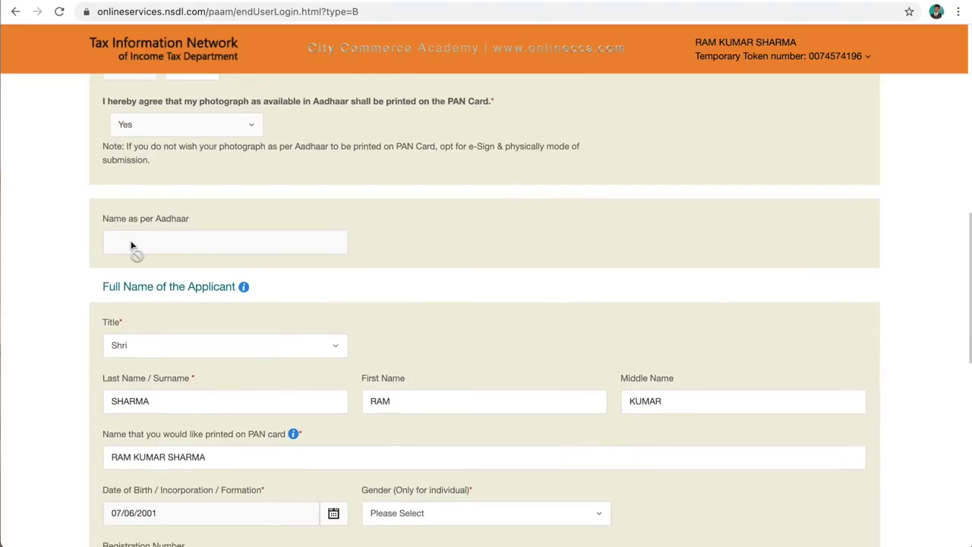
- Fill in the father's surname, first name and middle name
click(129, 243)
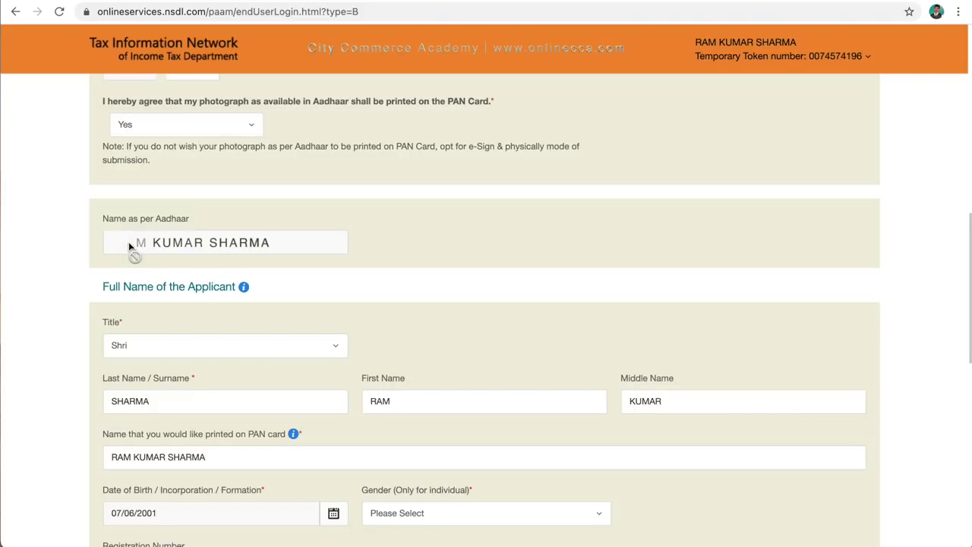
scroll(129, 245, down, 1)
scroll(128, 242, down, 2)
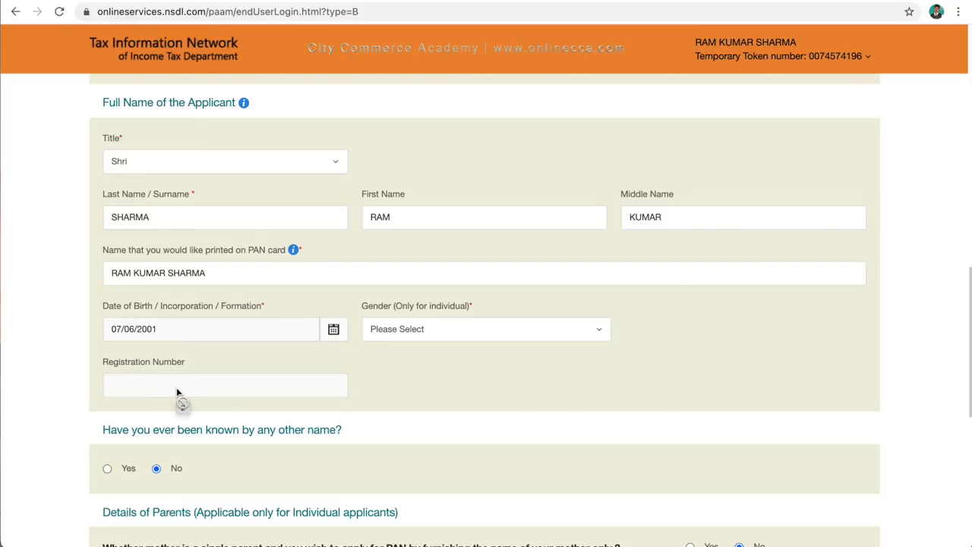
scroll(176, 392, down, 5)
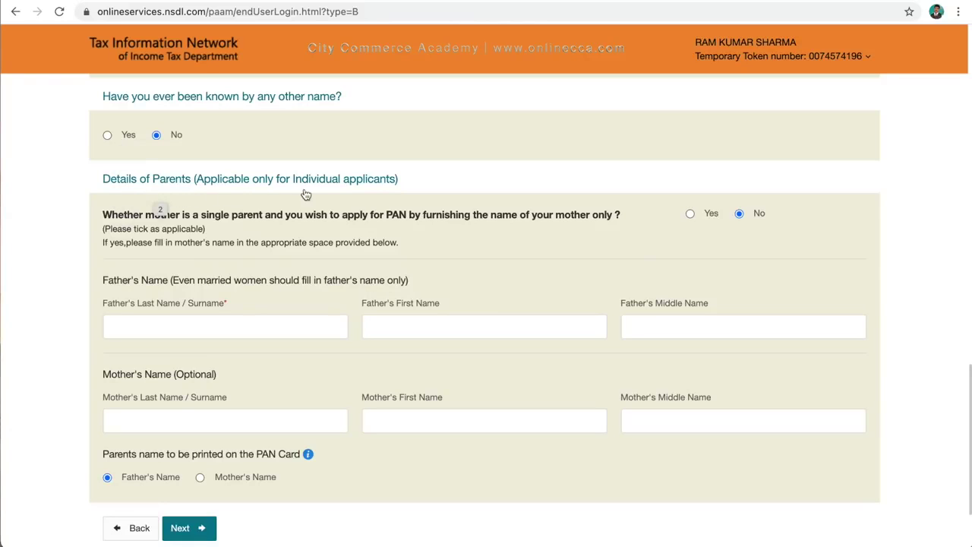
click(152, 331)
key(Tab)
key(Tab)
- Choose which parent's name prints on the PAN card and proceed to Contact & other details
scroll(406, 444, down, 2)
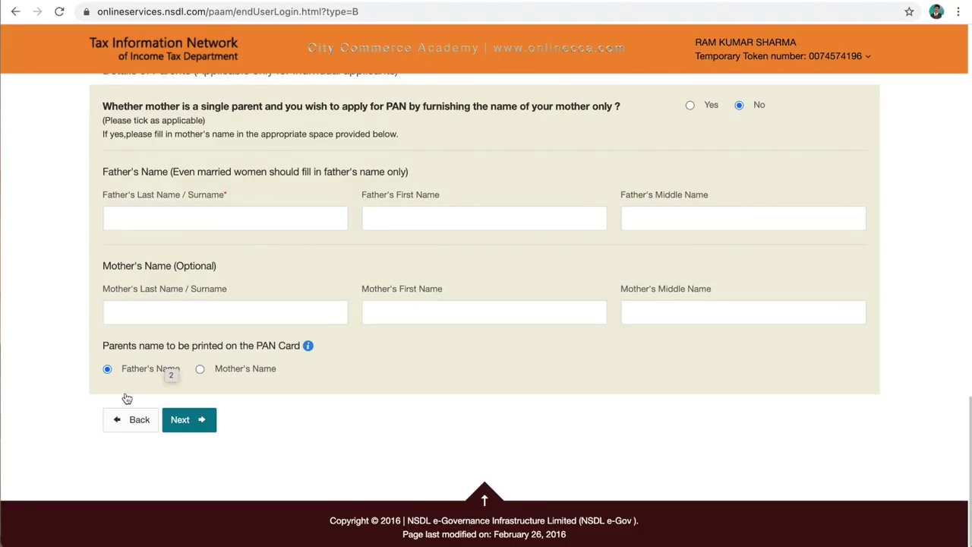
click(201, 370)
scroll(198, 456, up, 1)
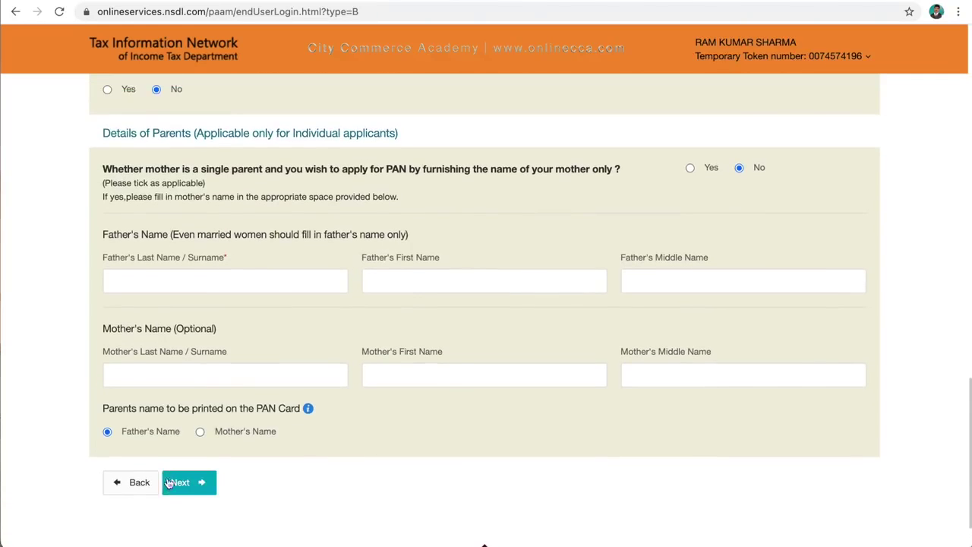
click(183, 483)
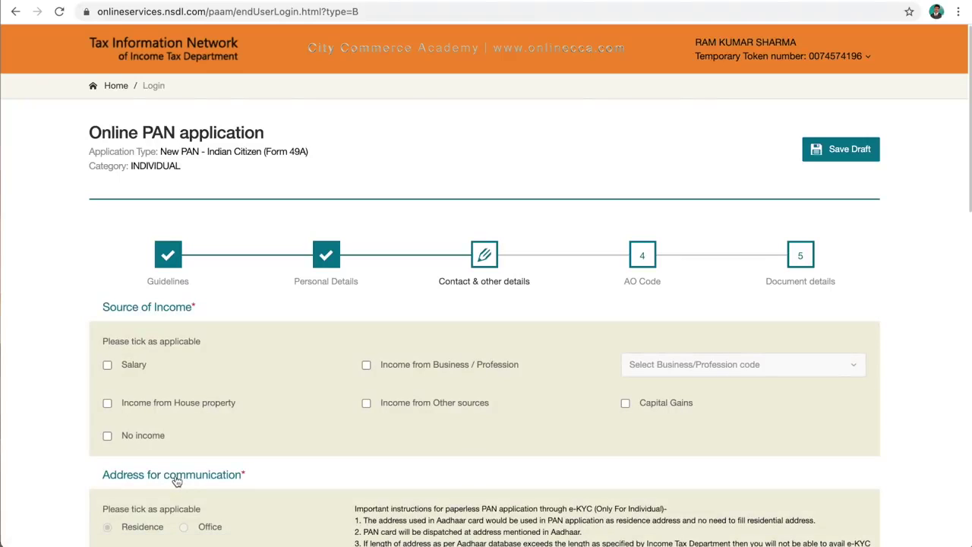
- Tick Salary and Income from House property as the sources of income
scroll(321, 278, down, 1)
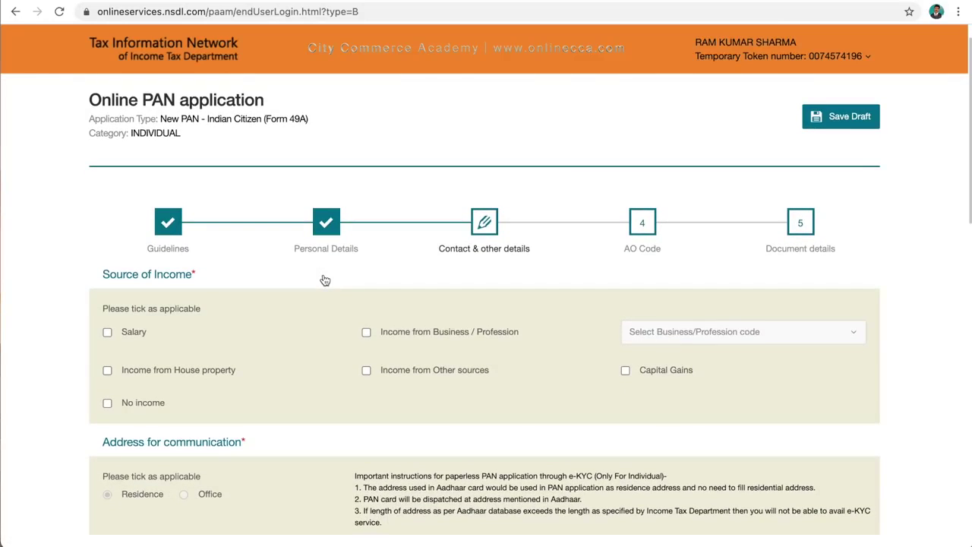
scroll(324, 280, down, 3)
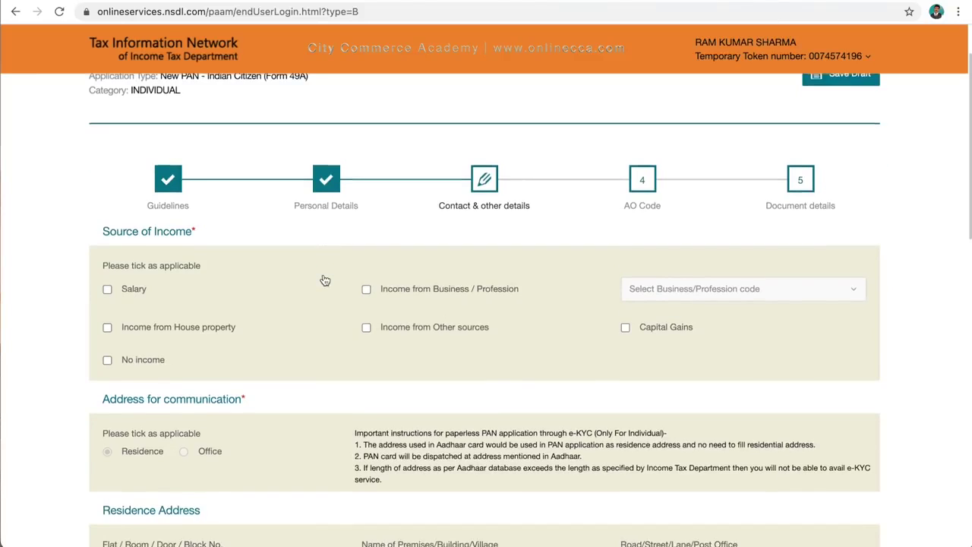
scroll(324, 280, down, 1)
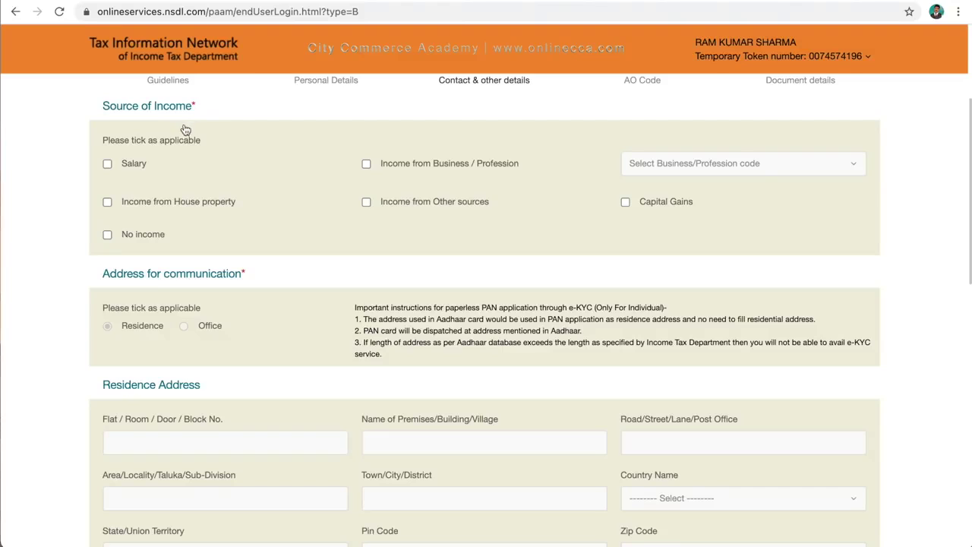
click(109, 164)
click(366, 164)
click(367, 164)
click(107, 203)
- Review the address and contact fields and proceed to the AO Code step
scroll(196, 230, down, 5)
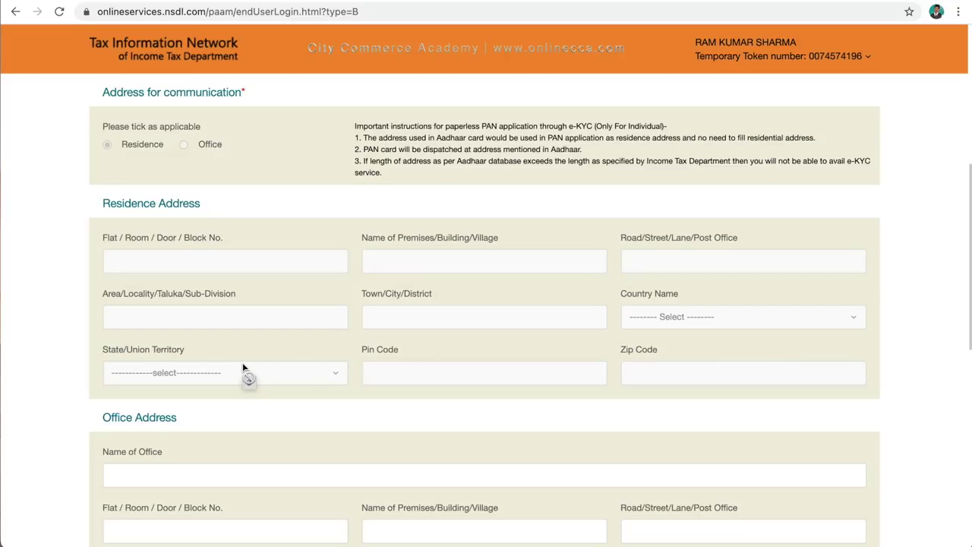
scroll(242, 366, down, 5)
scroll(243, 368, down, 2)
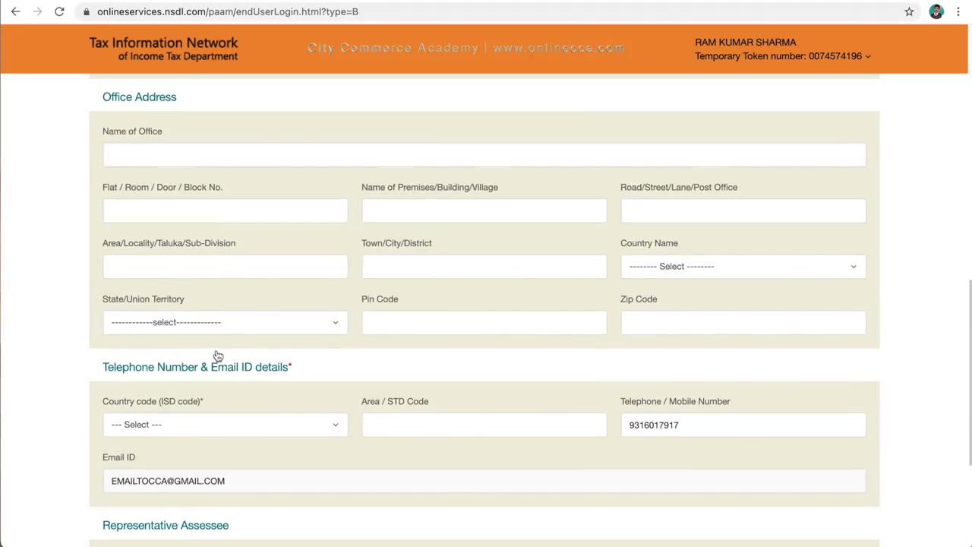
scroll(243, 380, down, 3)
scroll(245, 383, down, 1)
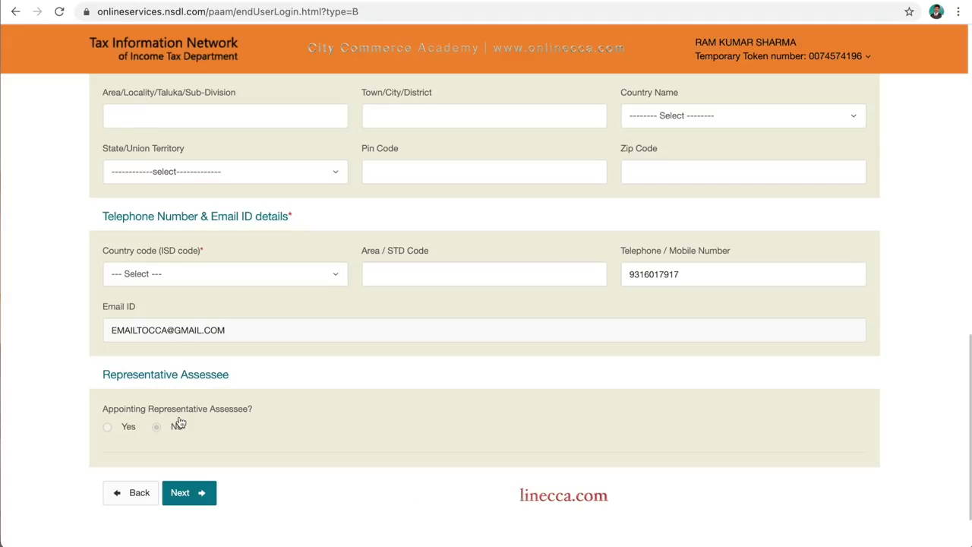
click(183, 493)
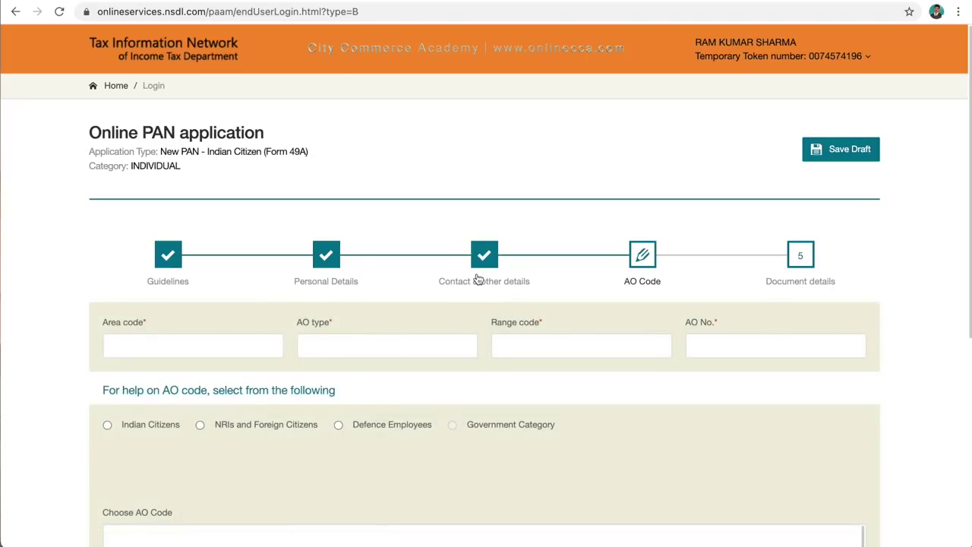
- Look up AO codes for Indian citizens with state and city CHANDIGARH
scroll(477, 280, down, 2)
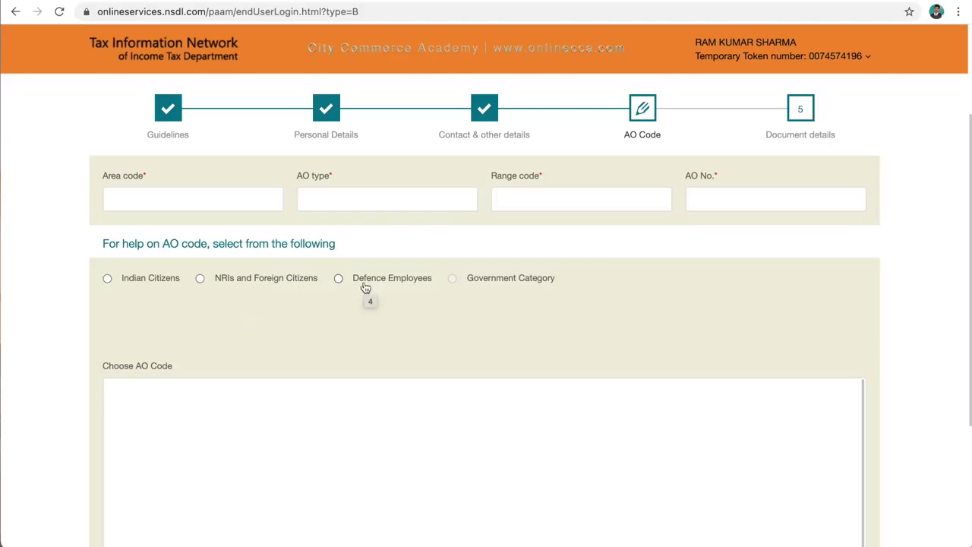
click(107, 279)
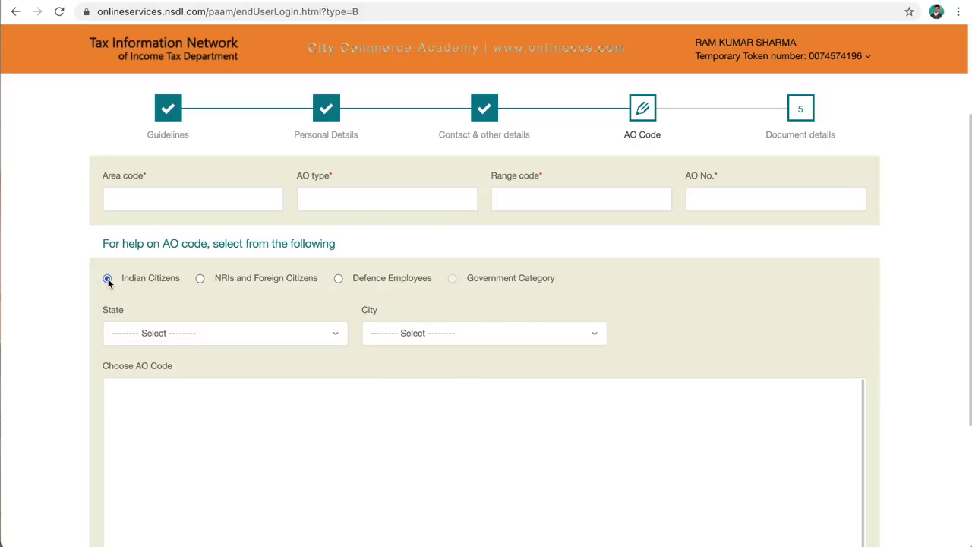
click(334, 337)
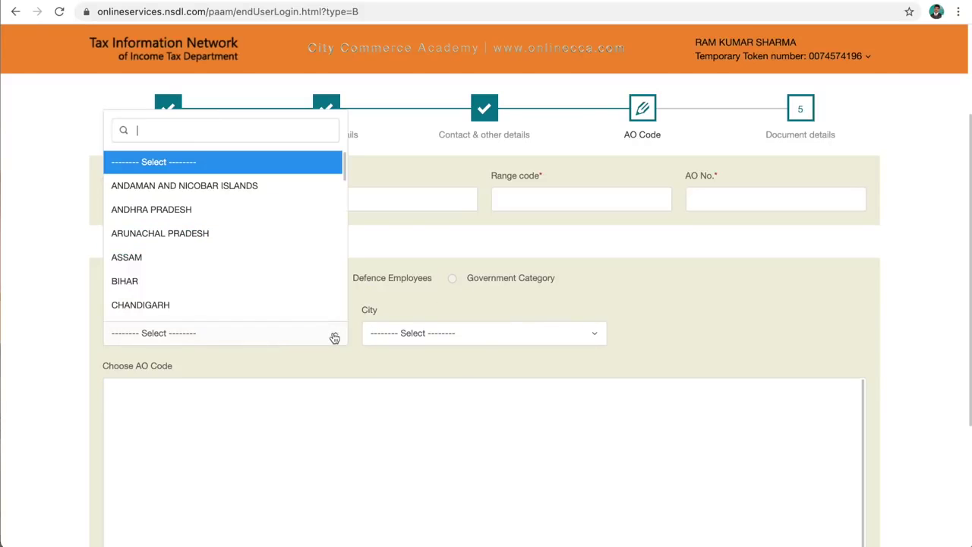
click(146, 308)
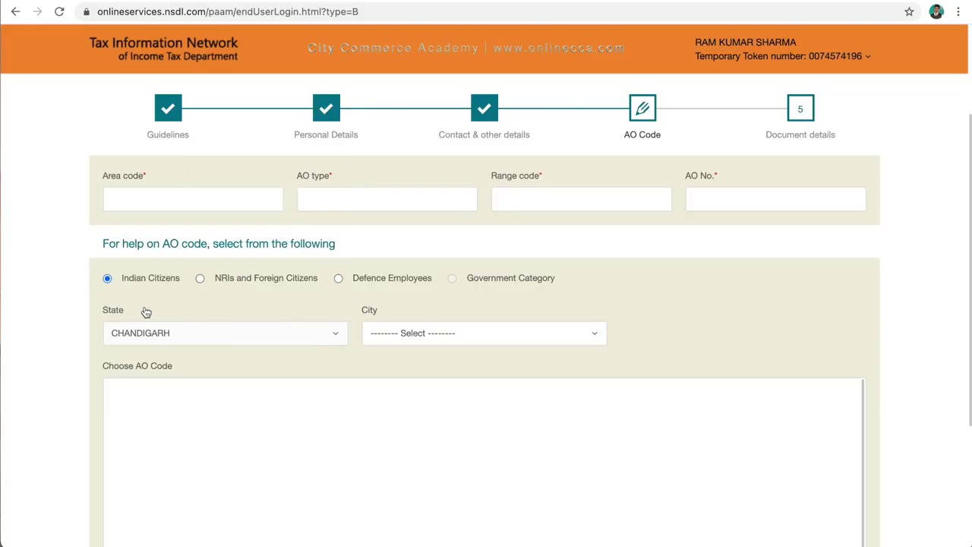
click(463, 335)
click(408, 385)
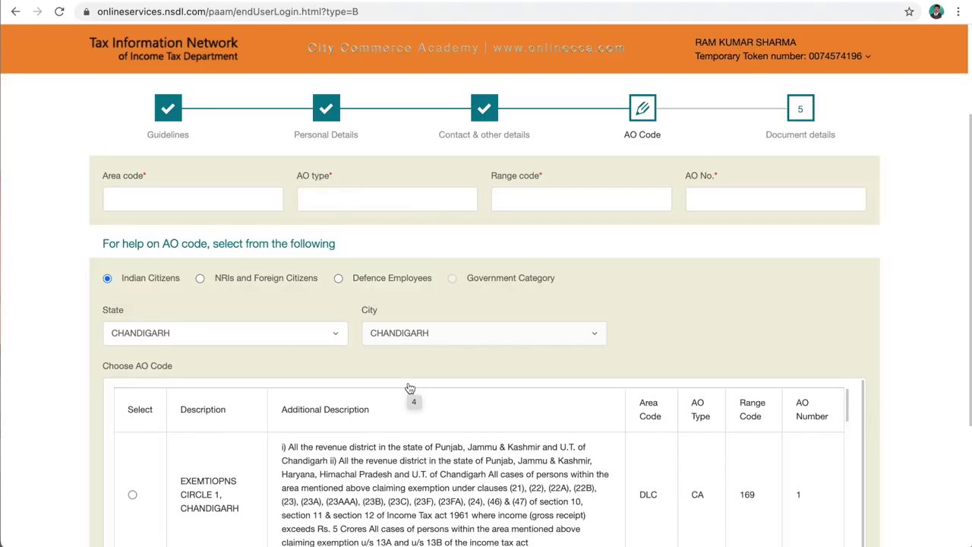
- Pick the DCIT/ACIT(E)(C-2) CHANDIGARH row (DLC, CA, 170, 1) and proceed to Document details
scroll(420, 401, down, 1)
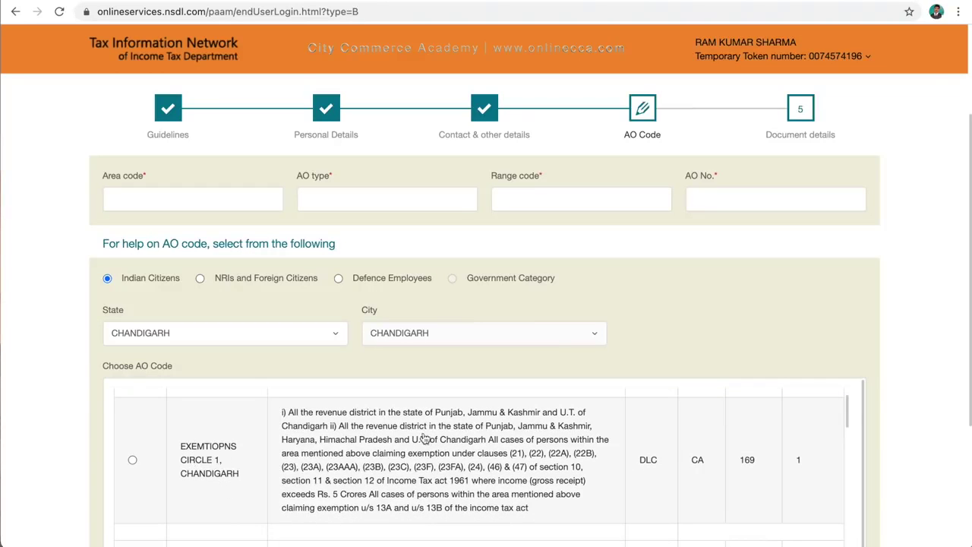
scroll(501, 460, down, 3)
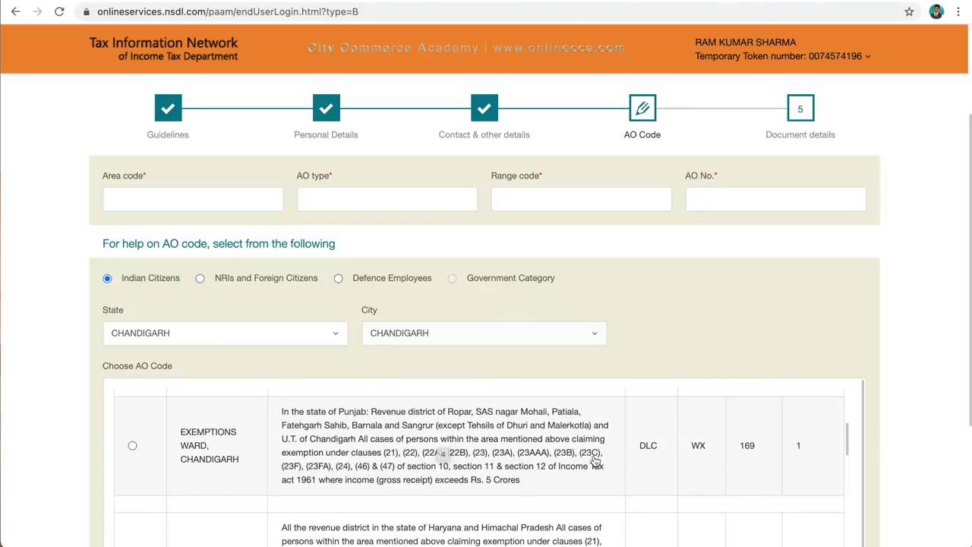
scroll(586, 465, down, 1)
scroll(585, 463, down, 3)
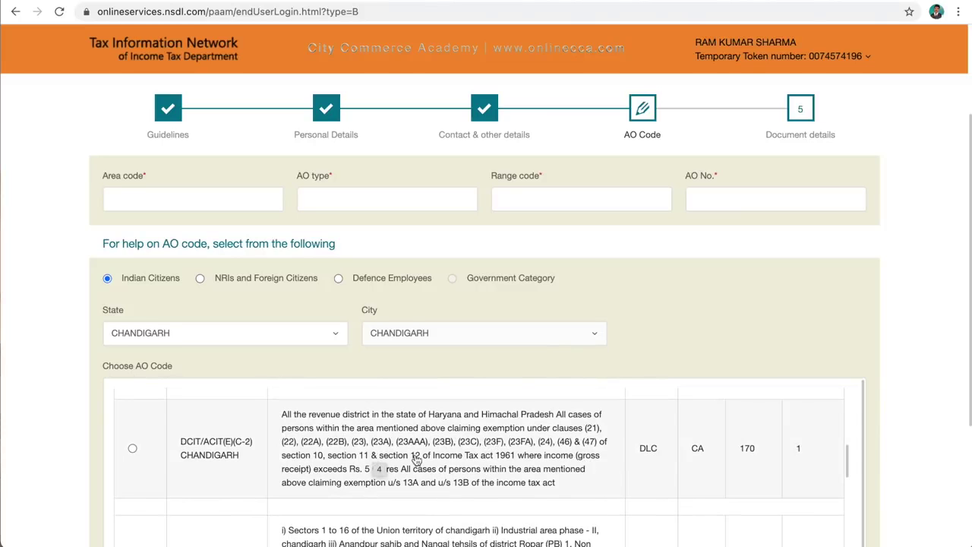
scroll(497, 456, down, 3)
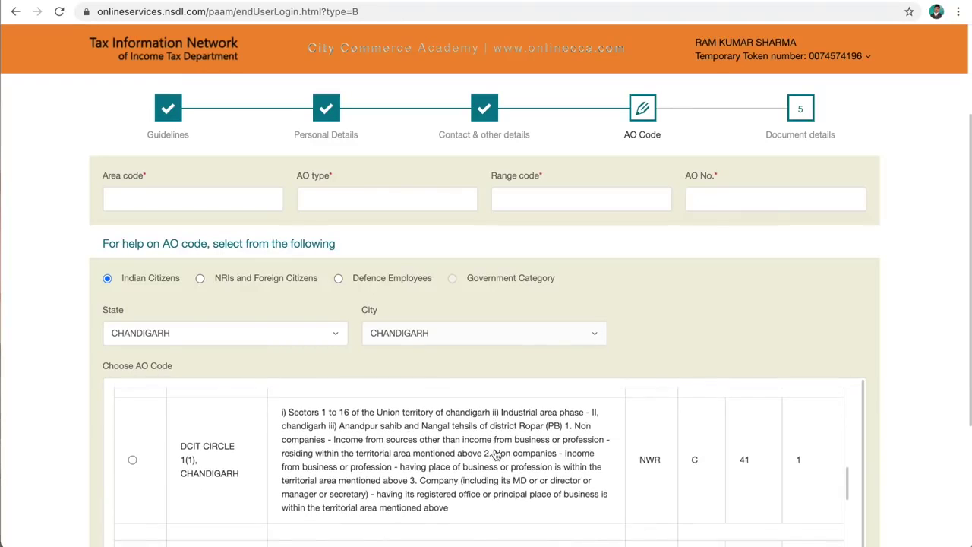
scroll(368, 442, up, 3)
click(132, 442)
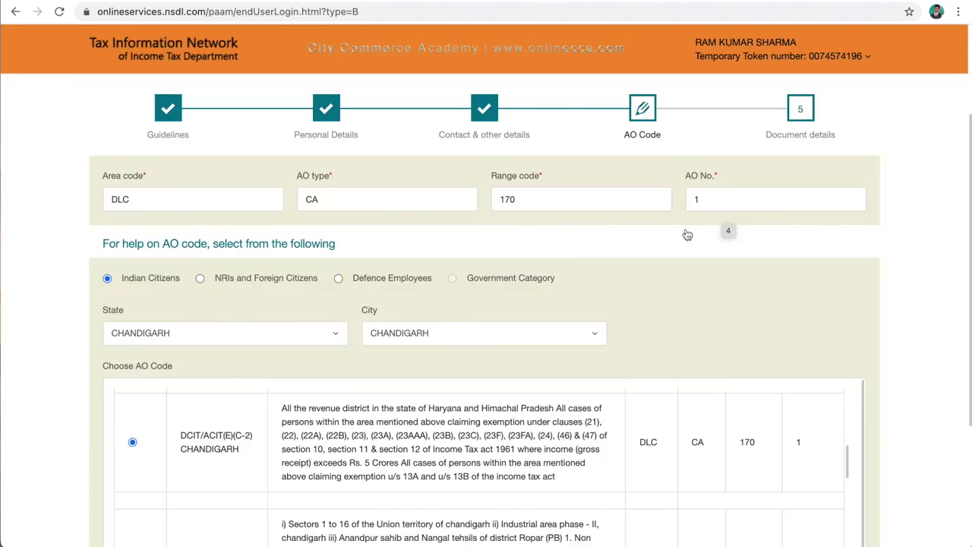
scroll(564, 295, down, 1)
scroll(565, 294, down, 5)
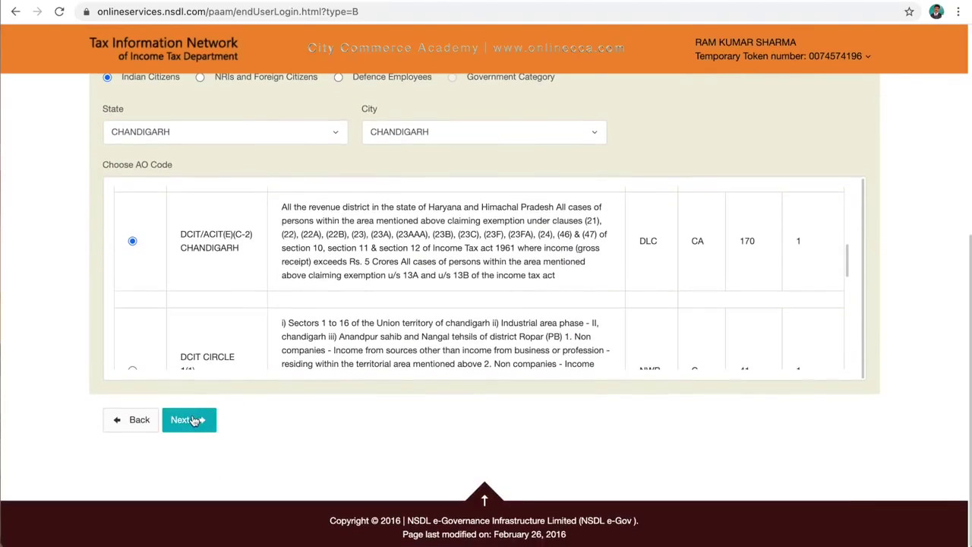
click(194, 421)
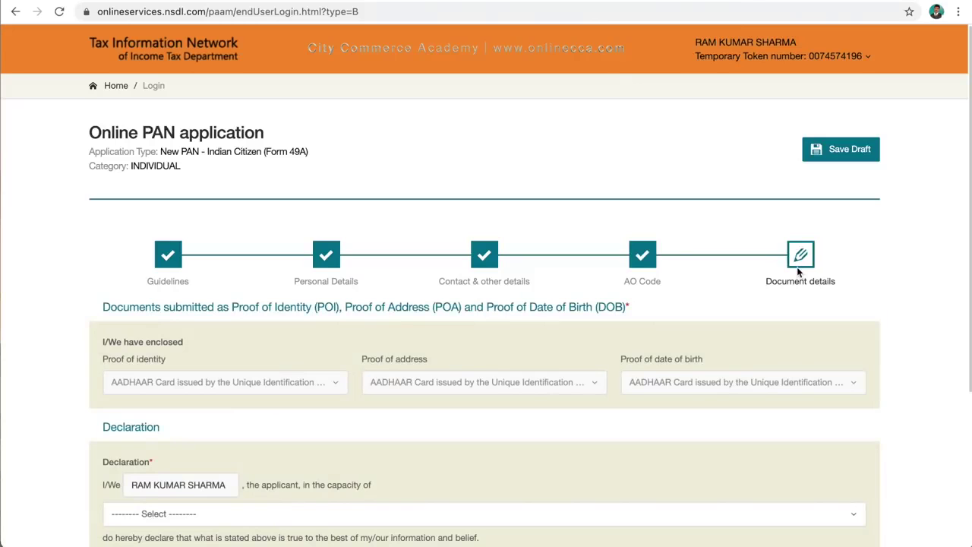
- Set declaration capacity to Himself/Herself and place to Chandigarh, then submit the form
scroll(799, 272, down, 3)
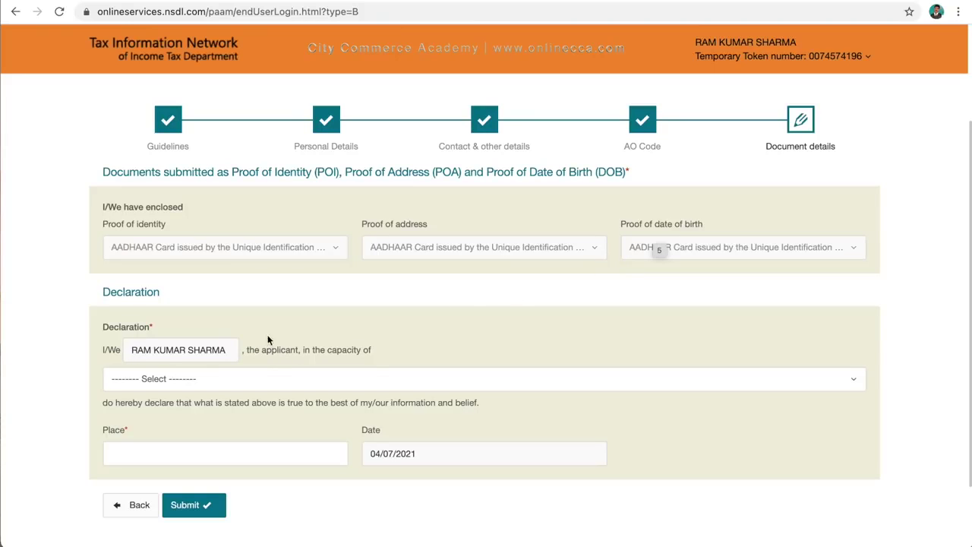
click(849, 386)
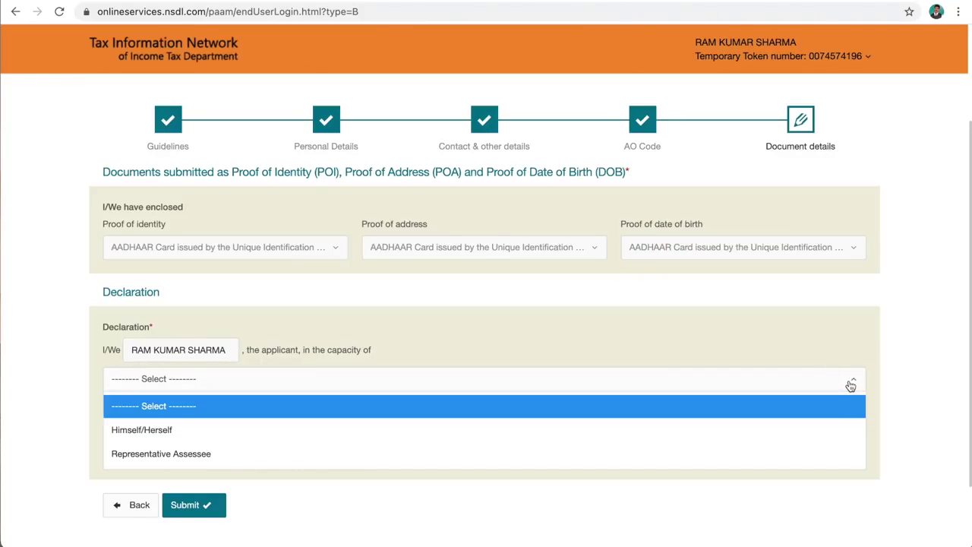
click(141, 430)
click(131, 455)
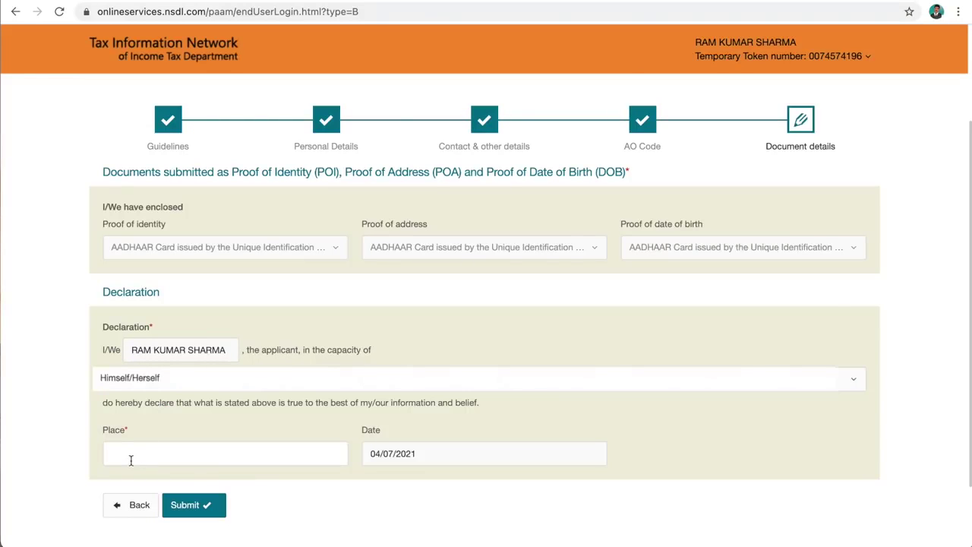
text(Chandigarh)
click(184, 505)
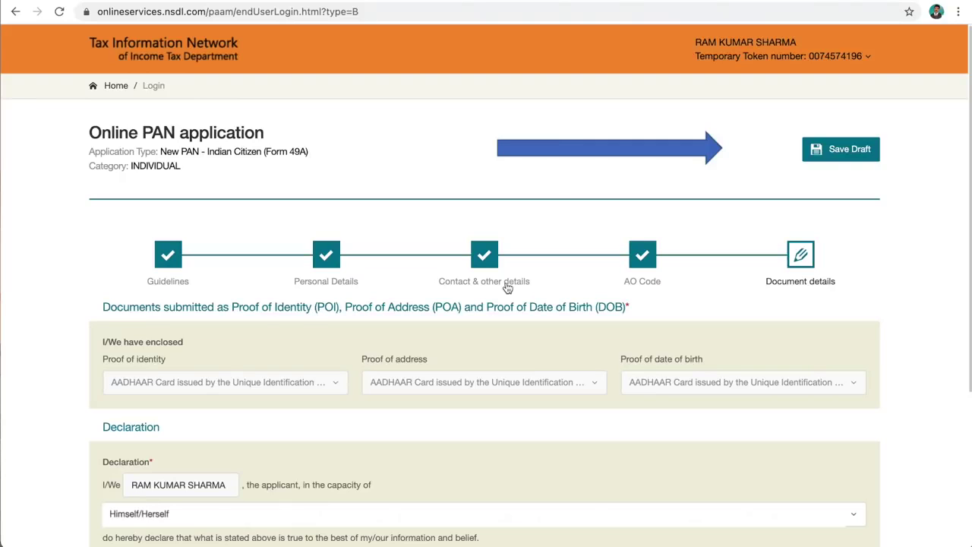
scroll(456, 365, down, 3)
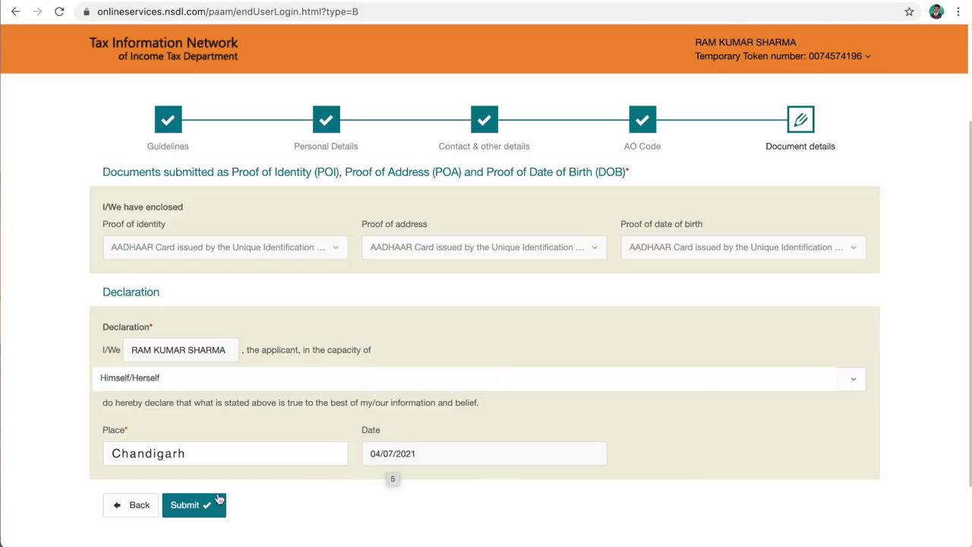
click(186, 507)
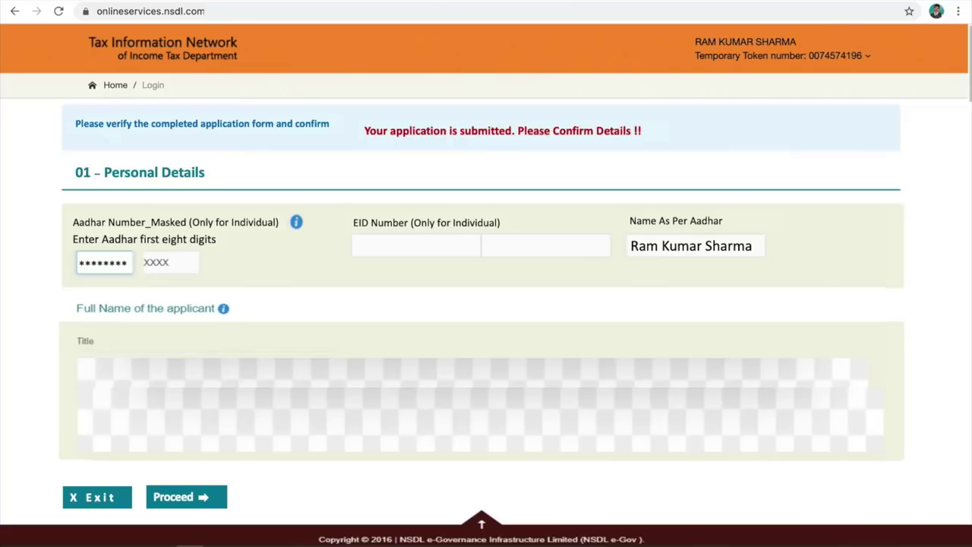
- Confirm the submitted Form 49A details and proceed to the Payment page
click(171, 495)
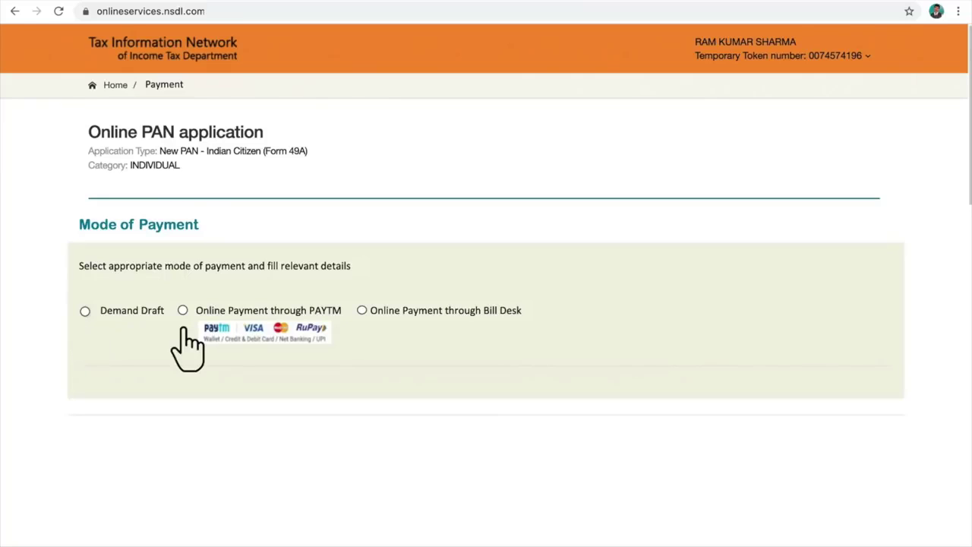
- Pay the ₹106.90 fee through Bill Desk online payment after agreeing to the terms of service
click(362, 311)
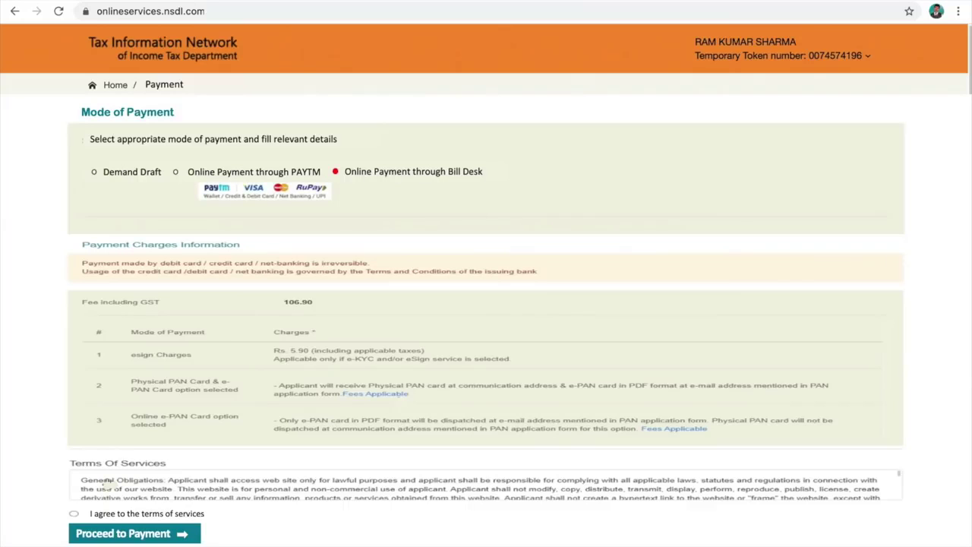
click(73, 513)
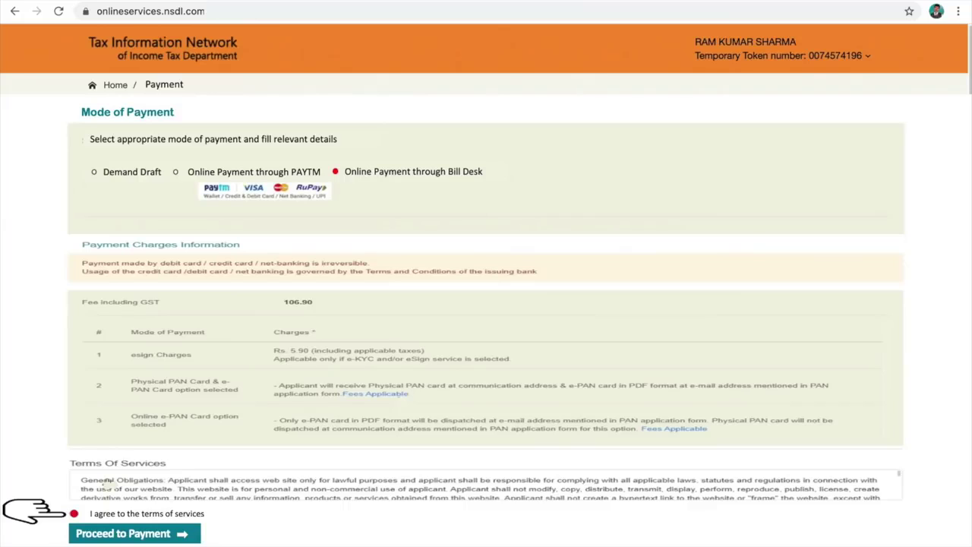
click(122, 533)
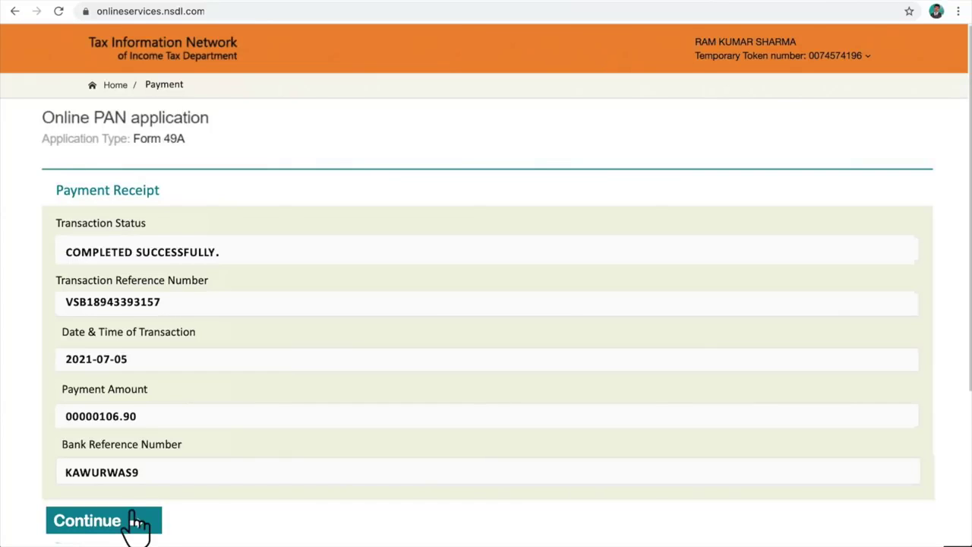
- Continue from the payment receipt and consent to Aadhaar-based e-signing authentication
click(103, 521)
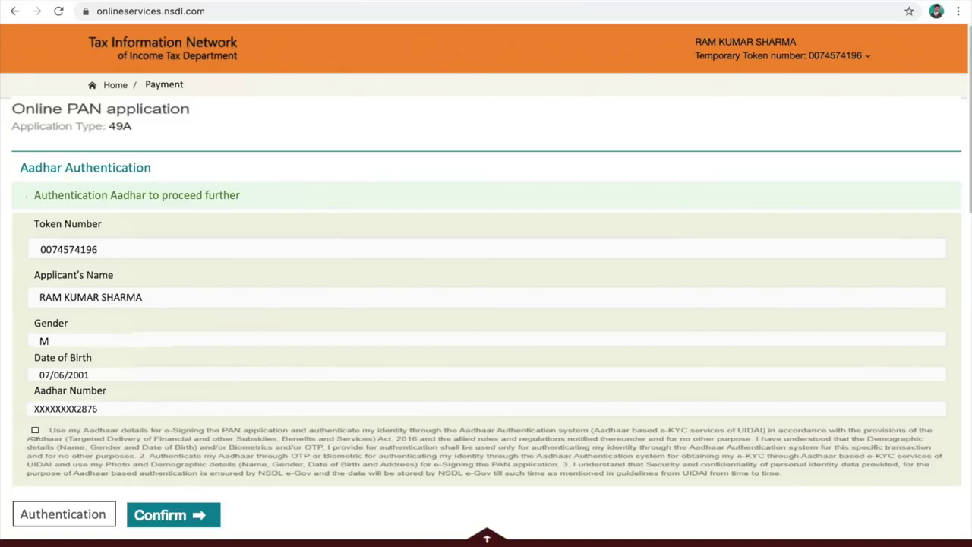
click(34, 431)
click(191, 522)
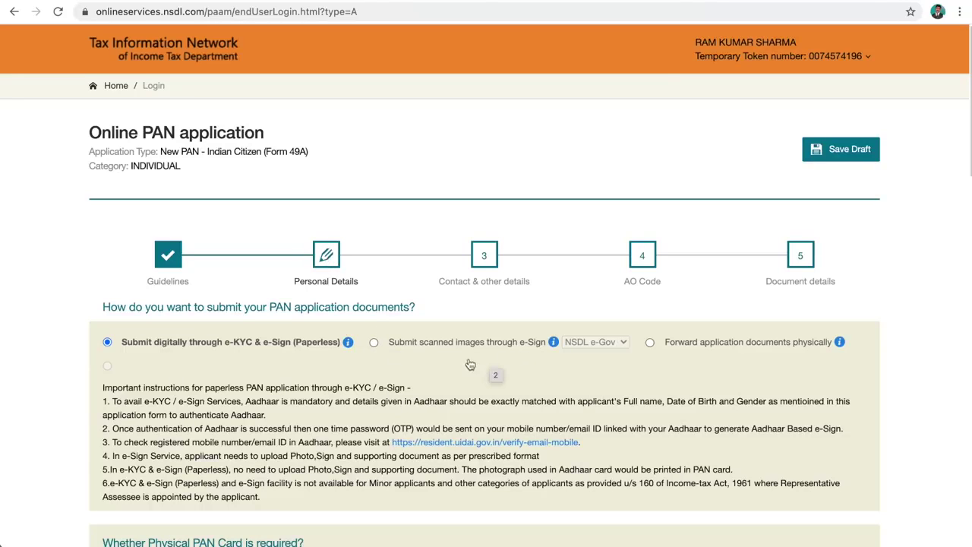
- Choose to submit scanned images through e-Sign and move to the Document details step
click(373, 342)
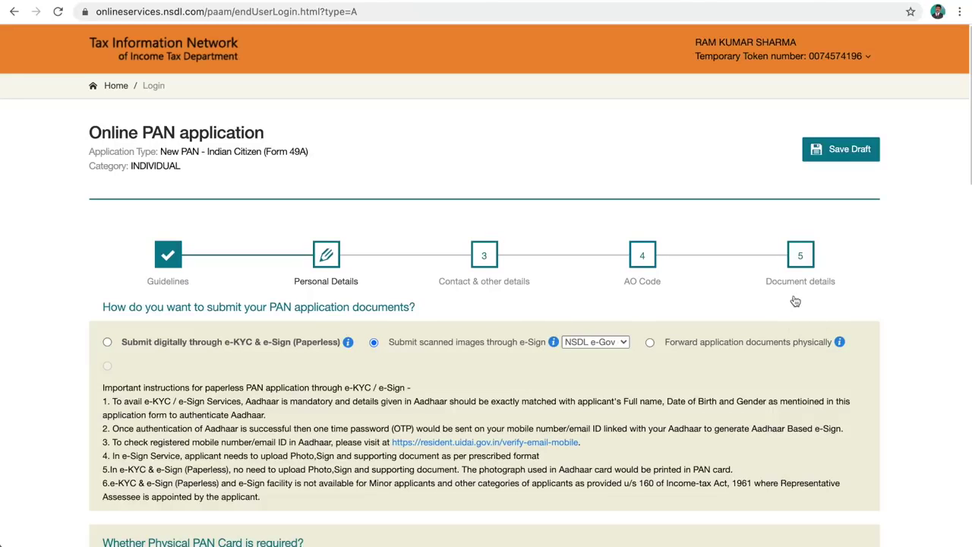
click(800, 257)
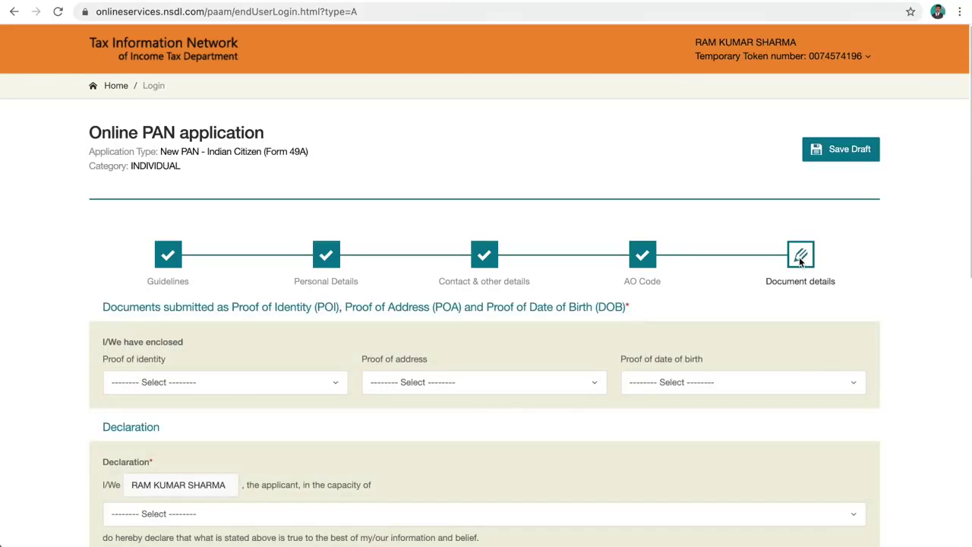
scroll(460, 337, down, 3)
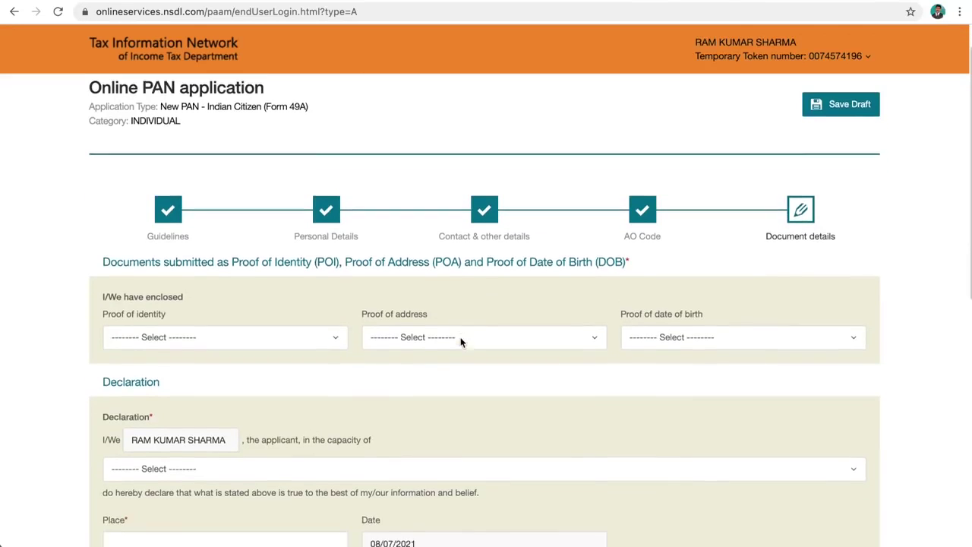
scroll(460, 343, down, 1)
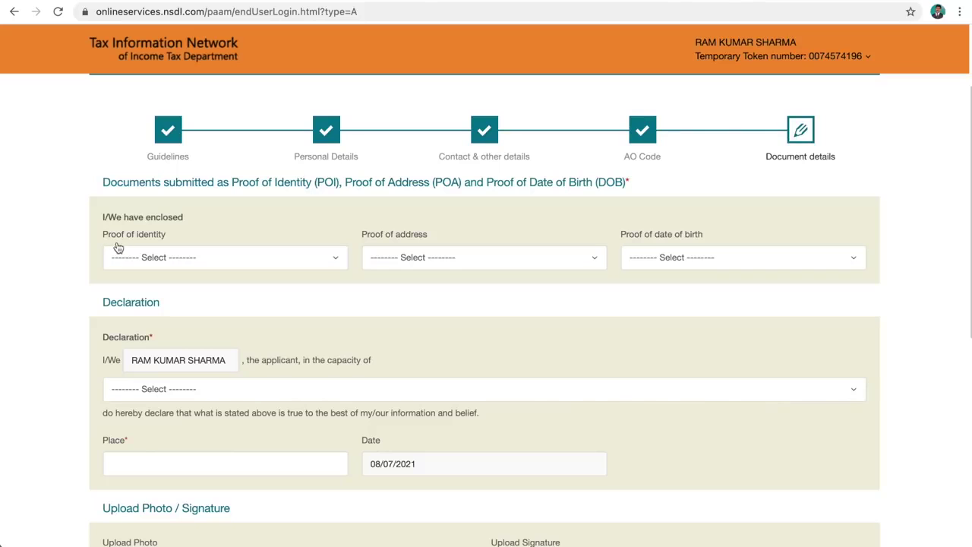
- Select Driving License, Passport and Matriculation certificate as identity, address and birth-date proofs
click(324, 265)
scroll(255, 376, down, 2)
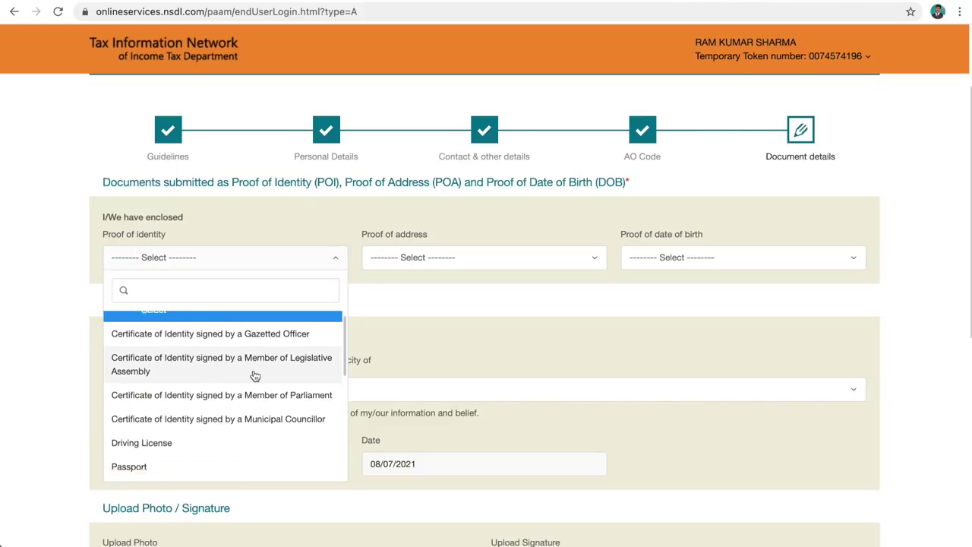
scroll(255, 376, down, 2)
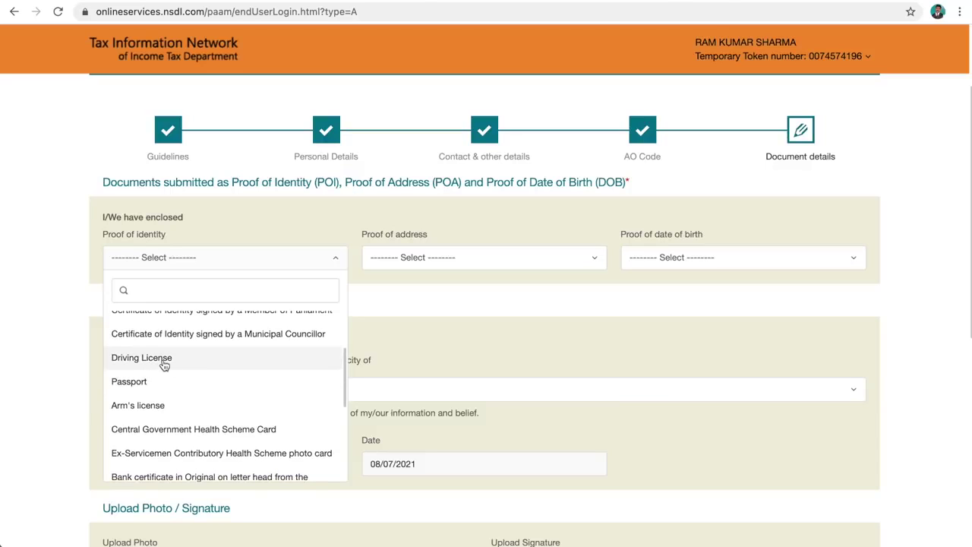
click(164, 365)
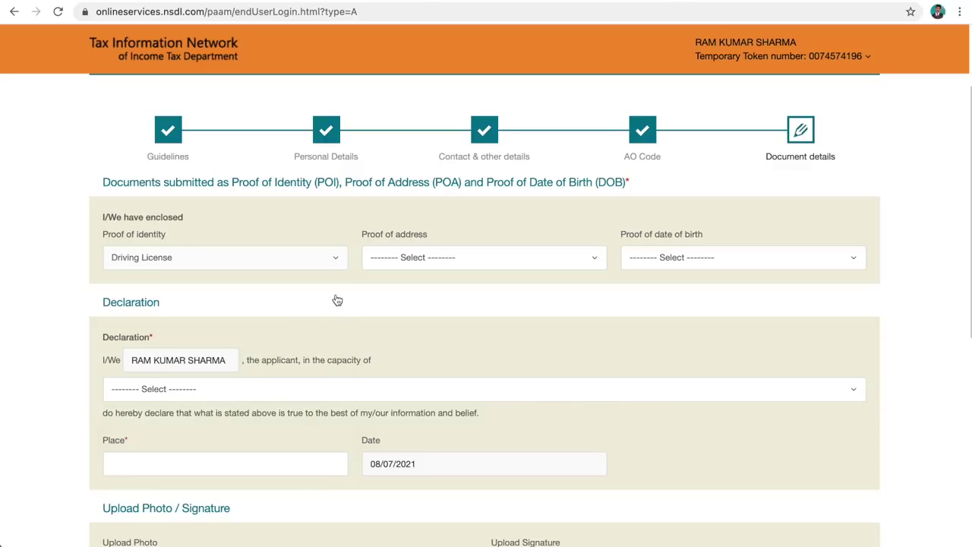
click(589, 263)
scroll(446, 357, down, 1)
scroll(446, 358, down, 3)
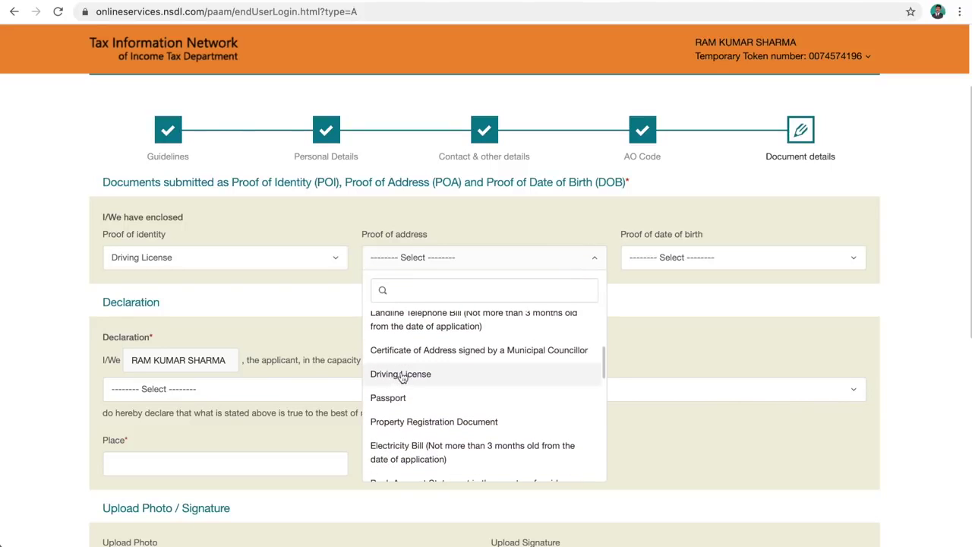
click(392, 397)
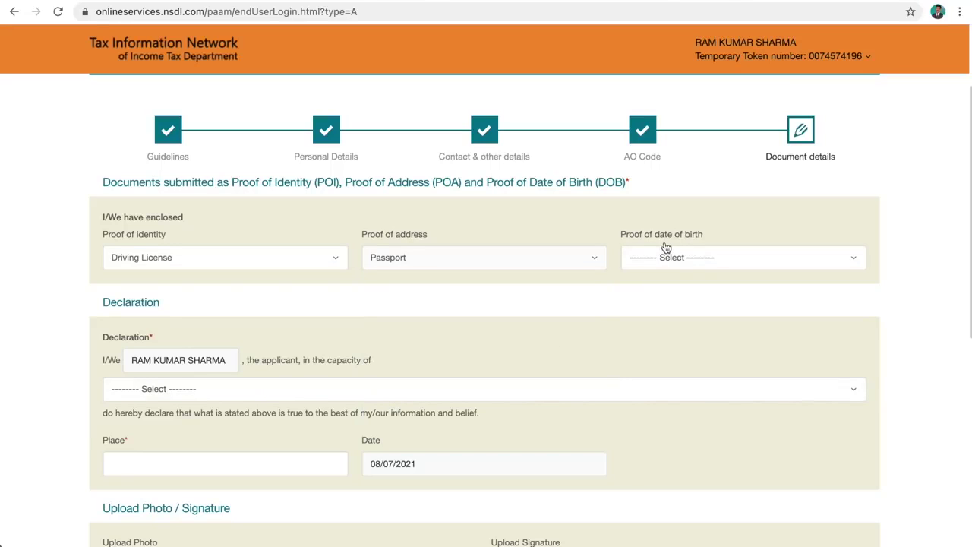
click(846, 260)
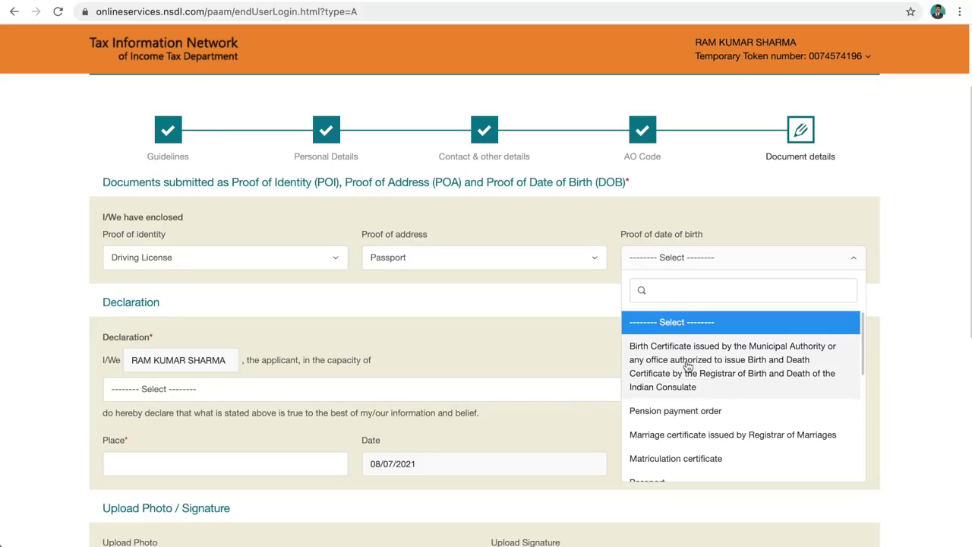
scroll(688, 366, down, 3)
scroll(687, 366, down, 1)
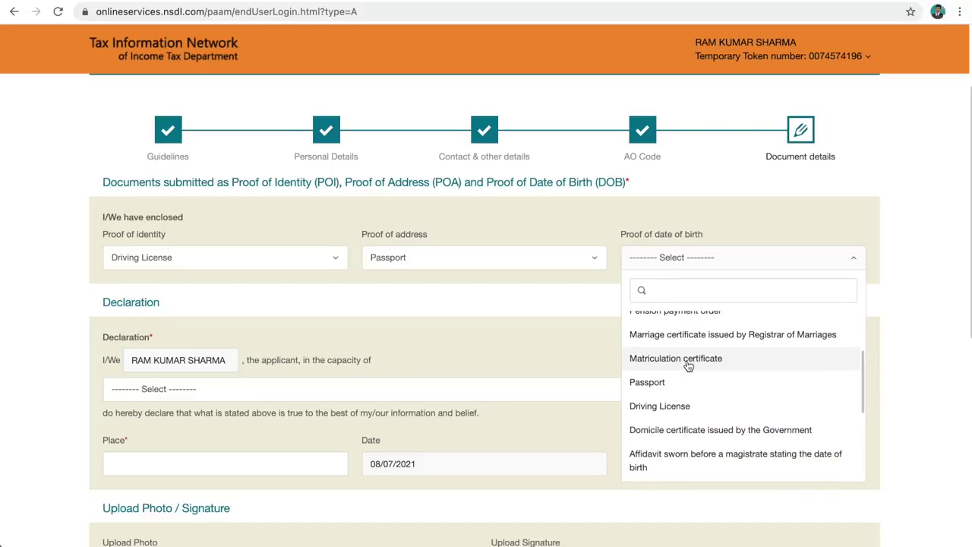
click(672, 360)
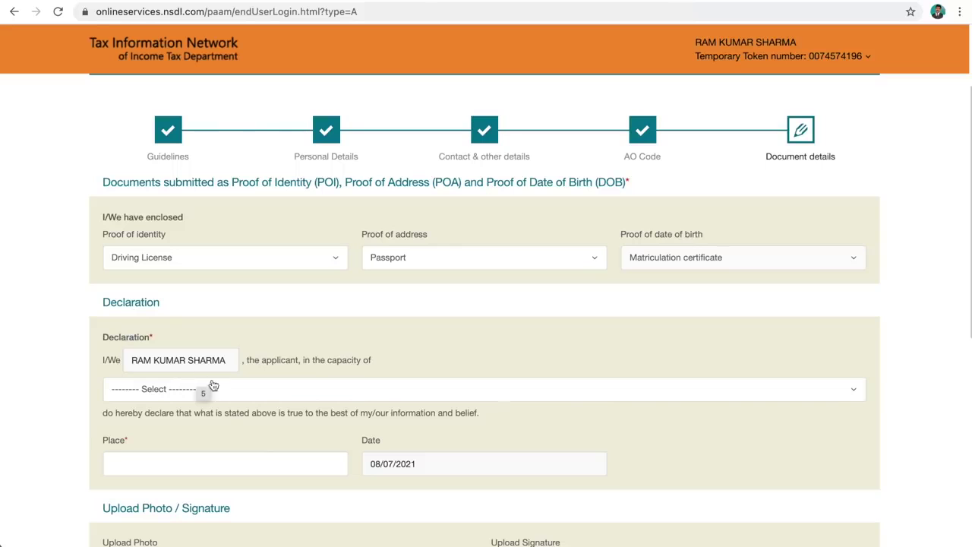
- Set the declaration capacity to Himself/Herself and the place to CHANDIGARH
click(854, 392)
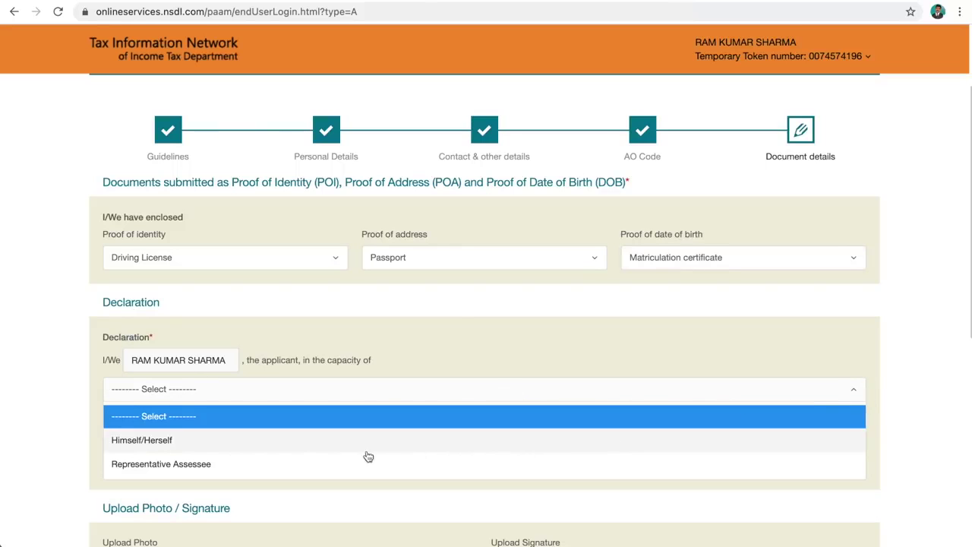
click(189, 444)
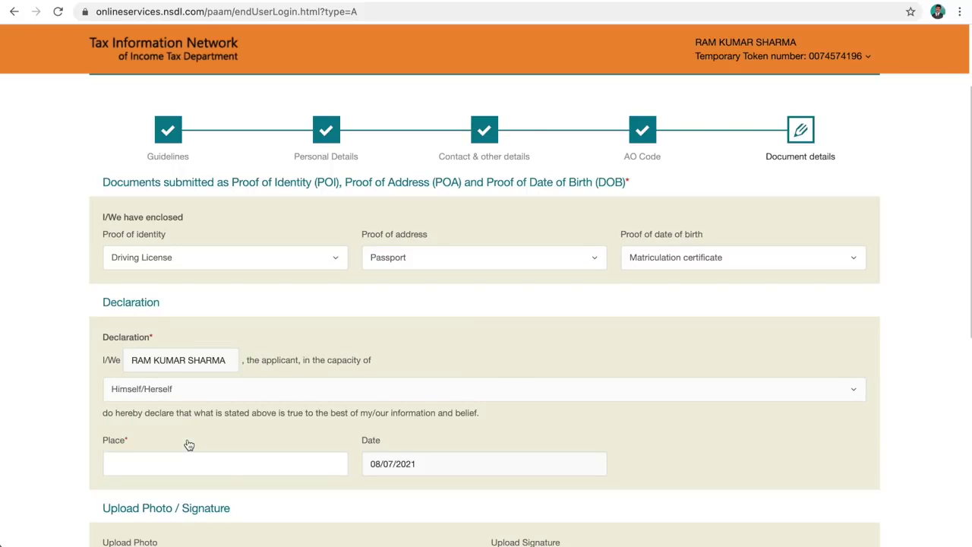
click(142, 465)
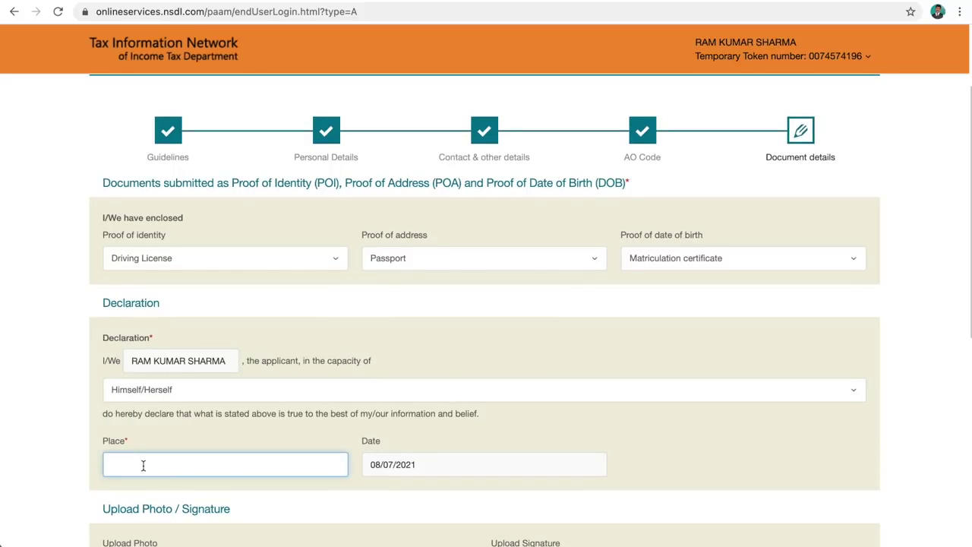
text(CHANDIGARH)
scroll(370, 470, down, 5)
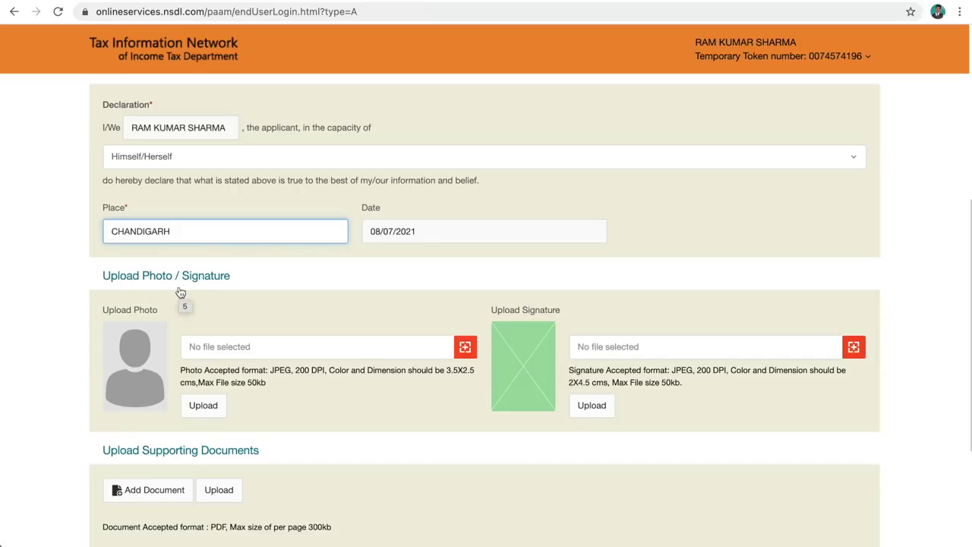
- Attach the applicant's photo JPEG from the Desktop and upload it
click(464, 348)
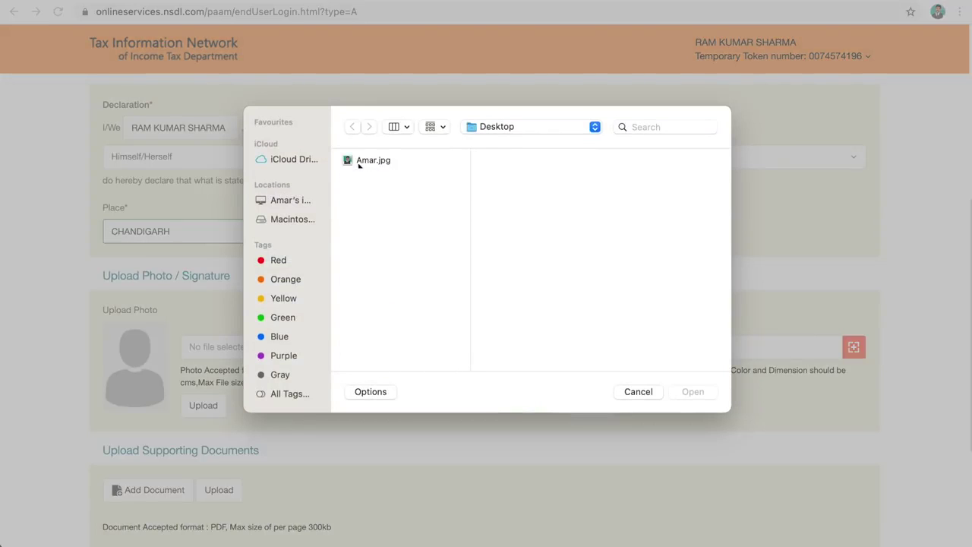
click(369, 161)
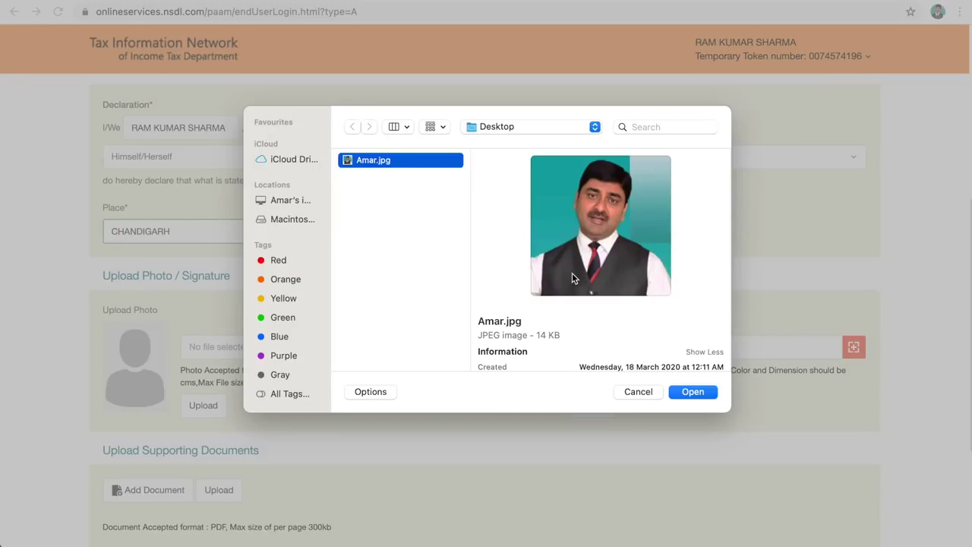
click(687, 394)
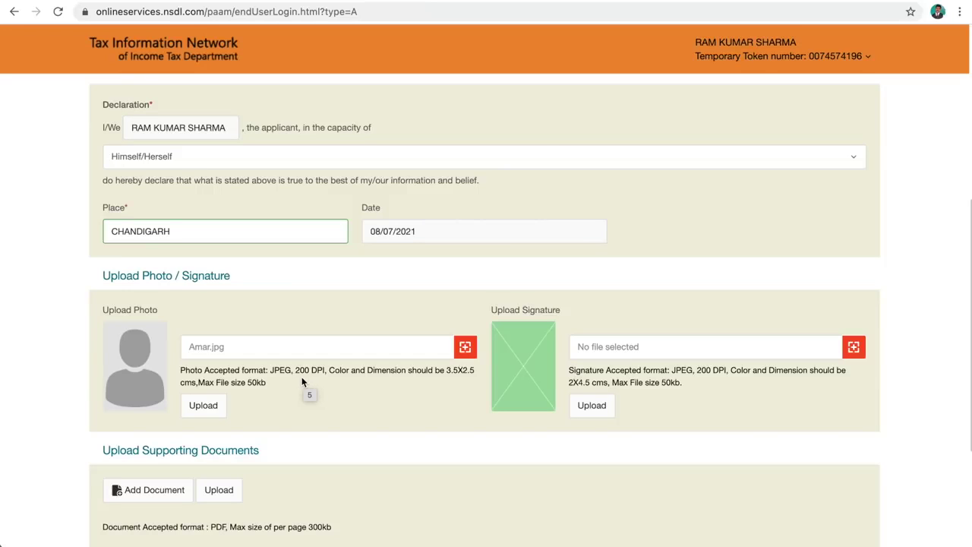
click(203, 406)
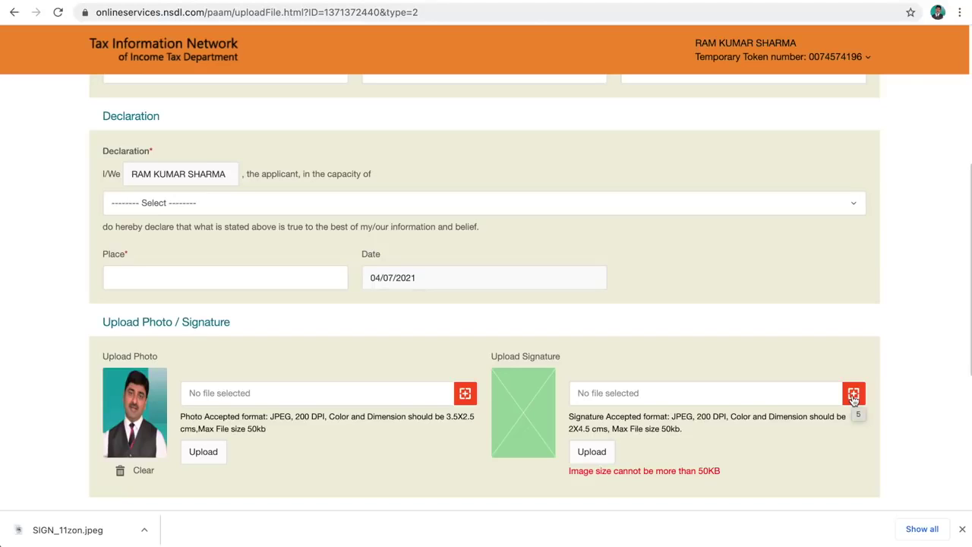
- Attach the SIGN.jpeg signature image and upload it
click(854, 401)
click(366, 313)
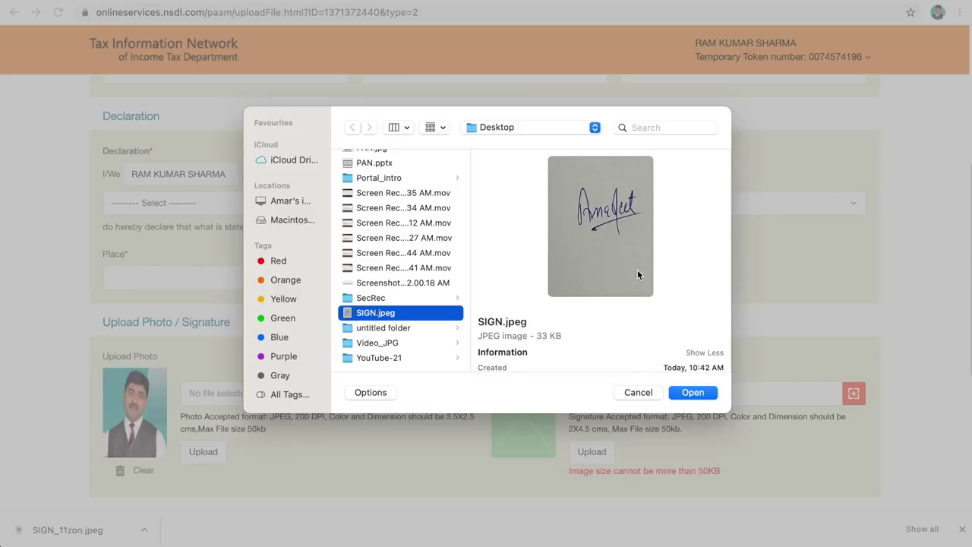
click(691, 393)
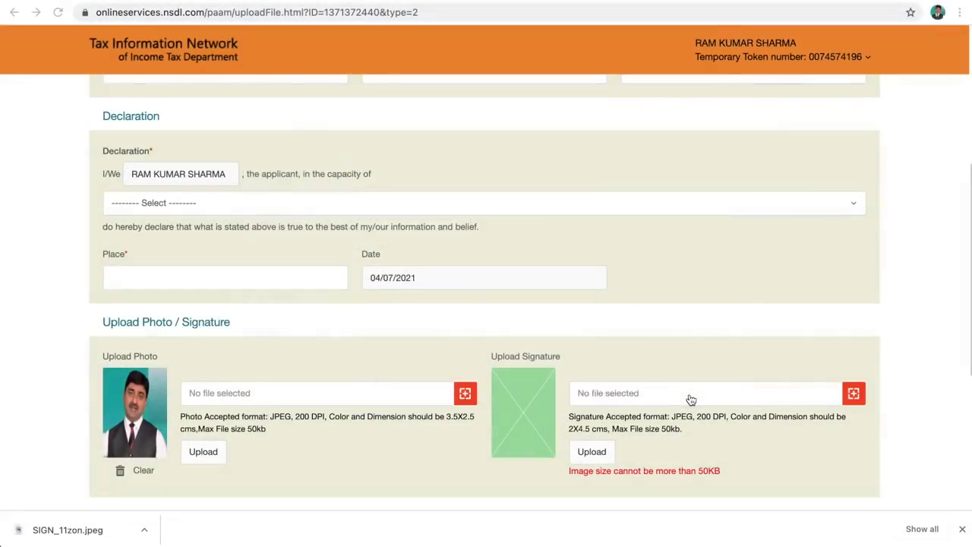
click(592, 451)
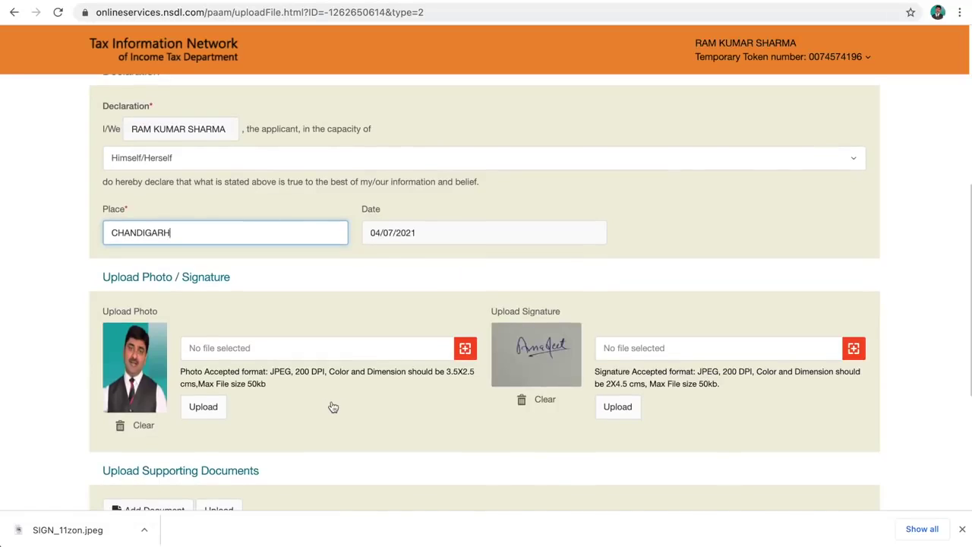
scroll(333, 407, down, 1)
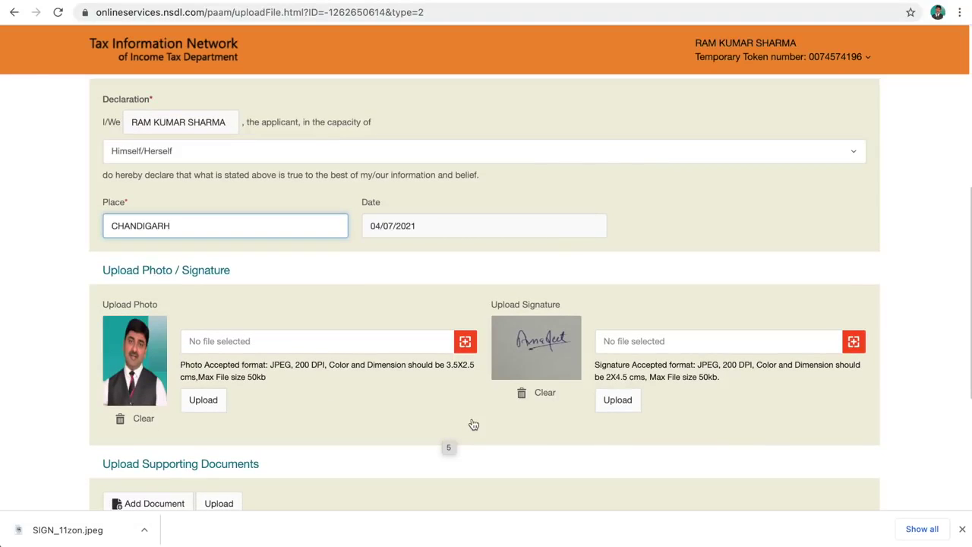
scroll(261, 408, down, 2)
scroll(262, 410, down, 3)
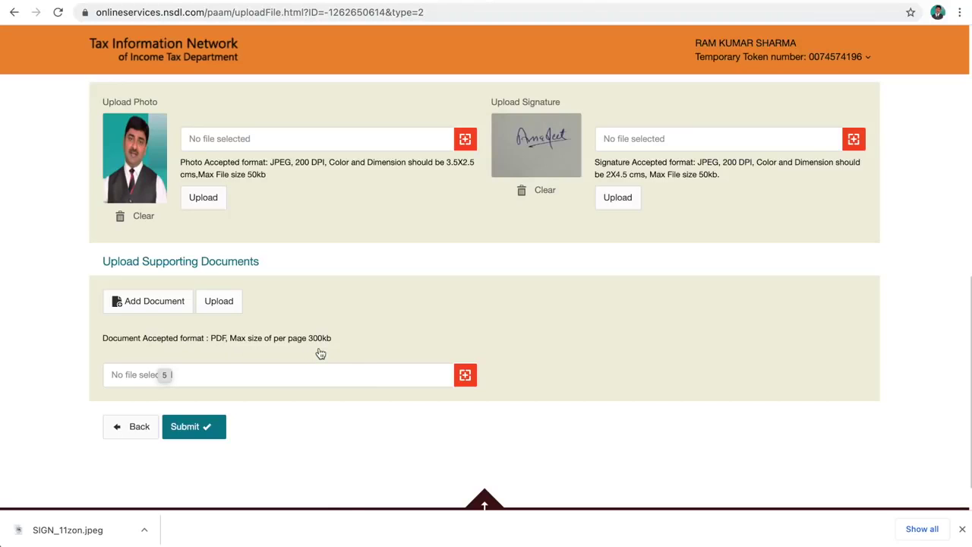
- Add another supporting document row without a file, then submit the PAN application
click(466, 375)
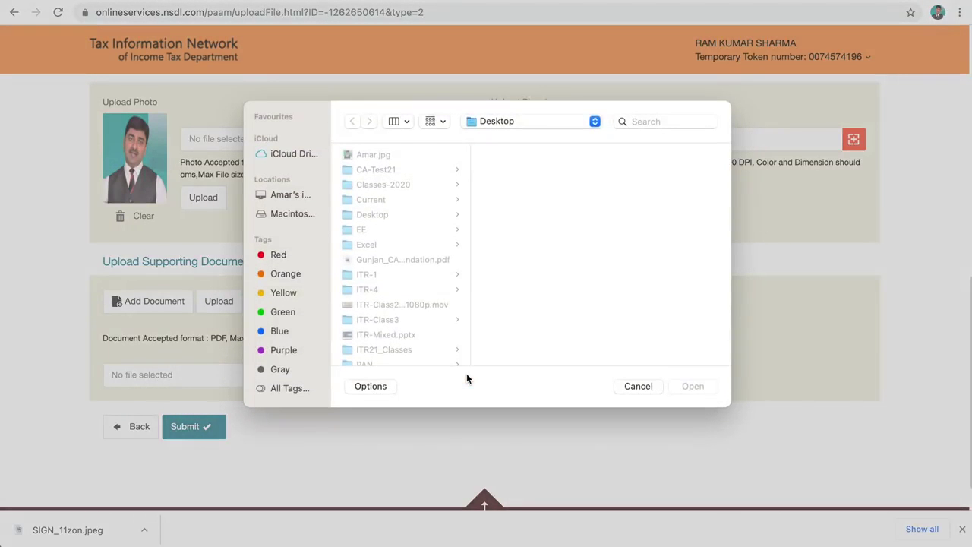
key(Escape)
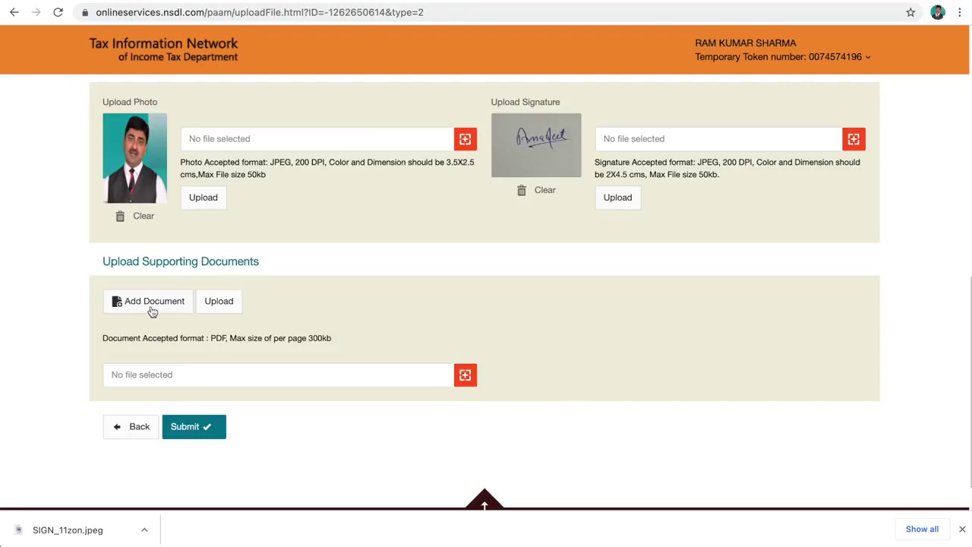
click(152, 304)
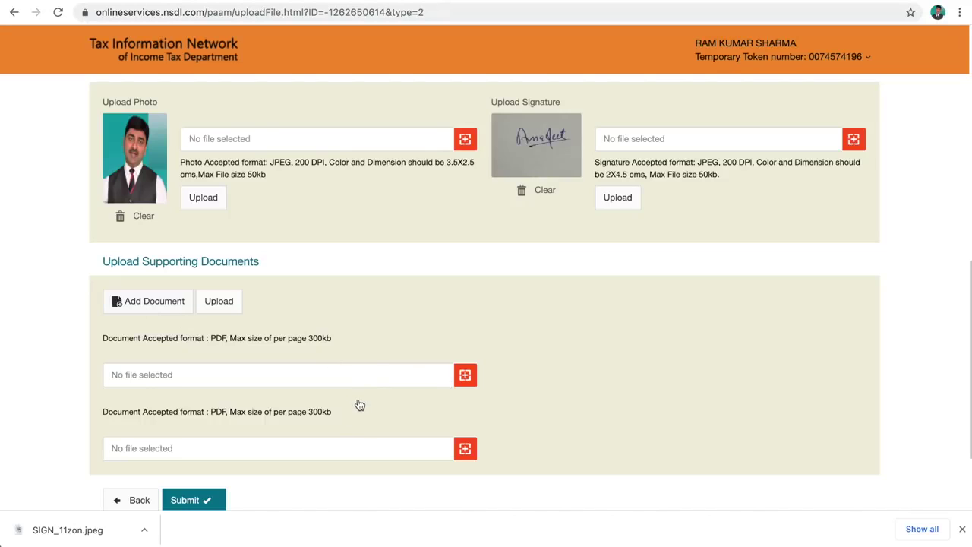
click(183, 500)
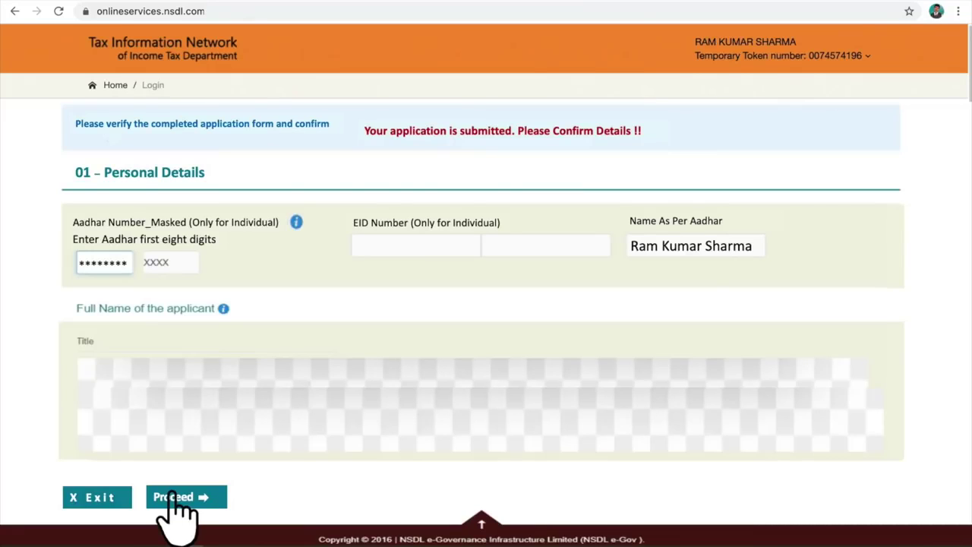
- Proceed from the confirm-details page toward the fee payment
click(175, 497)
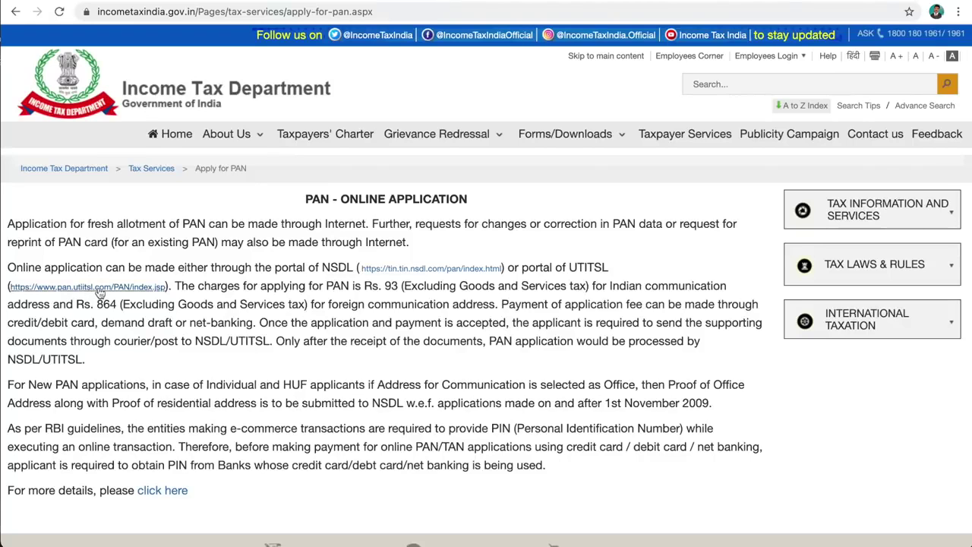
- Follow the pan.utiitsl.com link to UTIITSL's PAN Online Services Portal
click(99, 288)
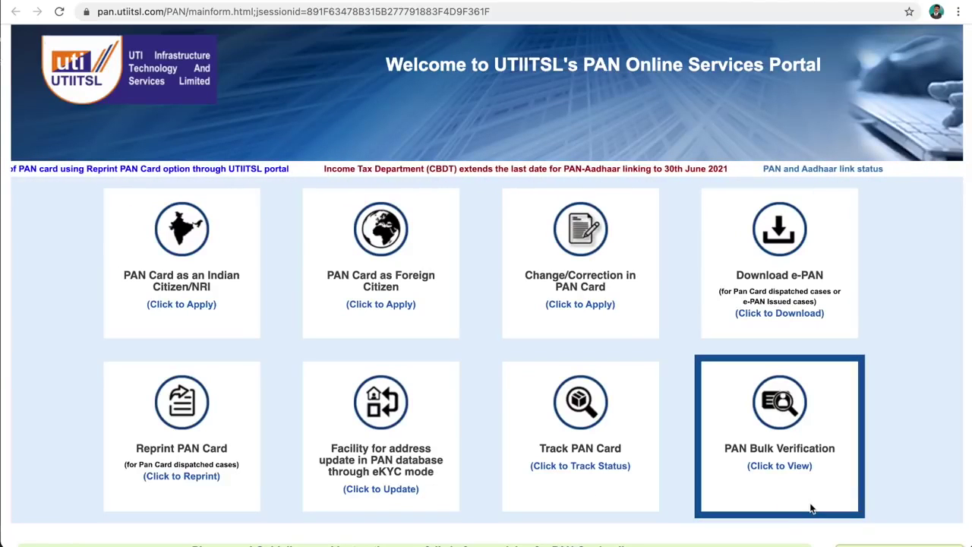
- Start a new Form 49A for an Indian citizen in digital mode with Aadhaar e-KYC
click(182, 307)
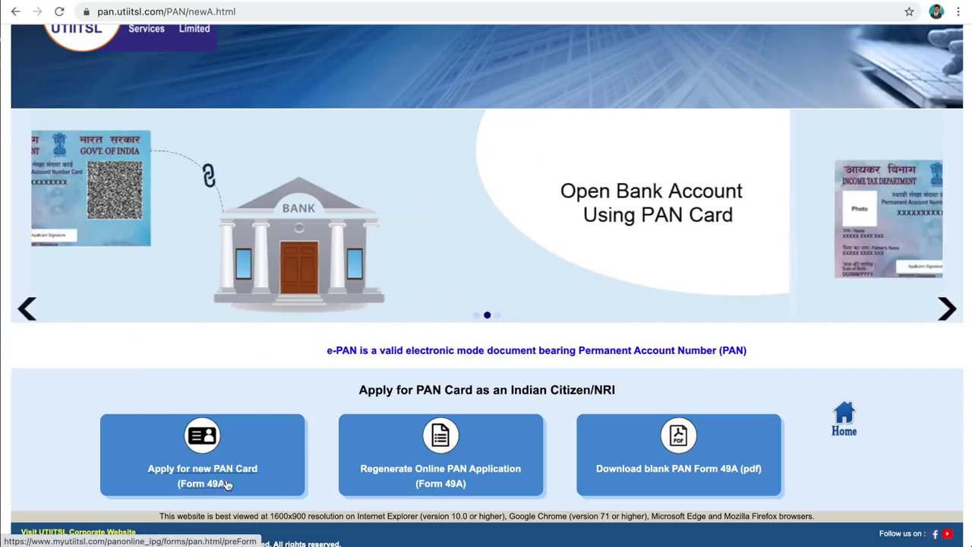
click(202, 485)
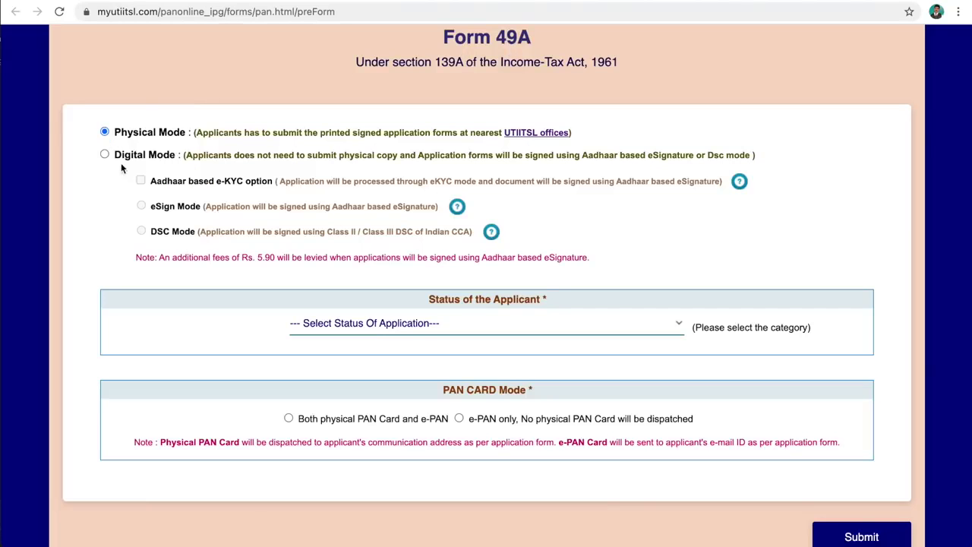
click(104, 154)
click(140, 180)
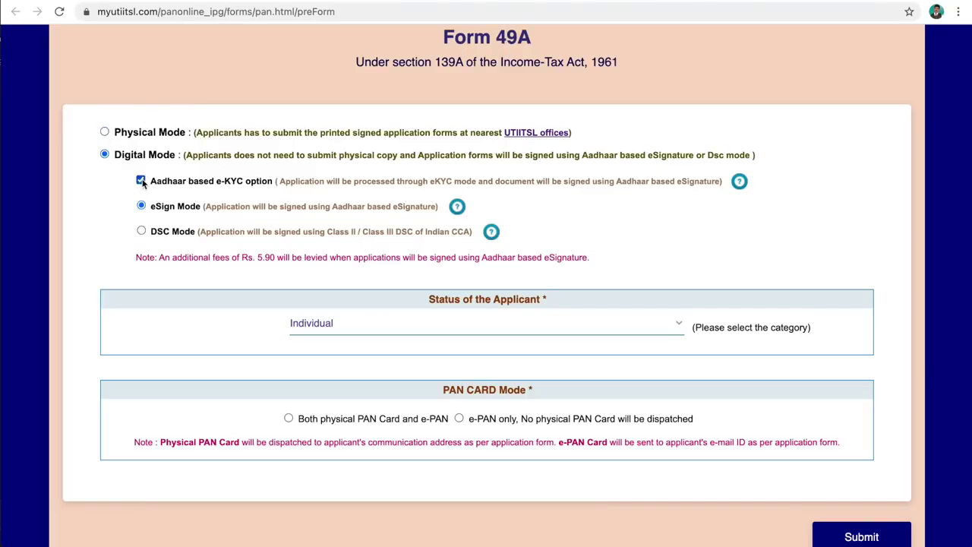
click(142, 231)
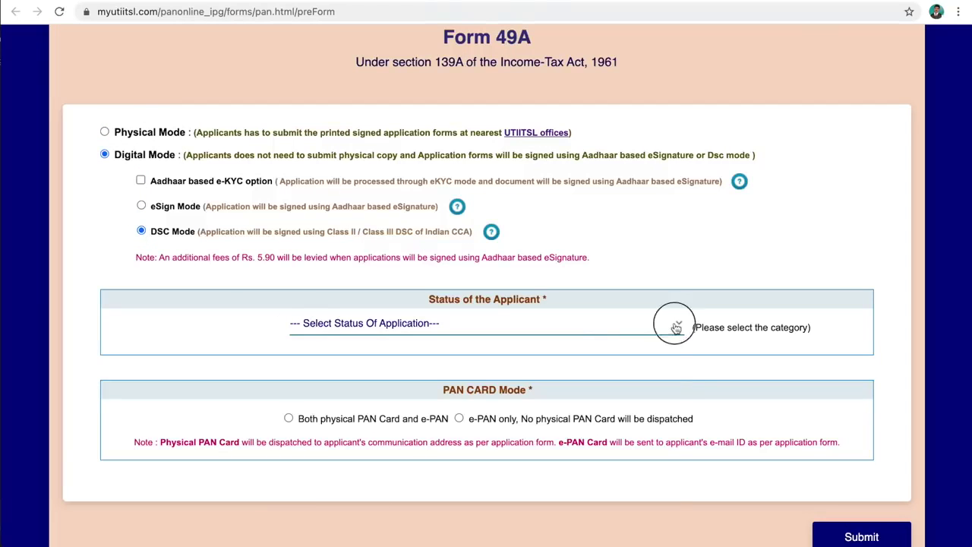
- Set status Individual, request both physical PAN card and e-PAN, and submit for a reference number
click(673, 325)
click(327, 496)
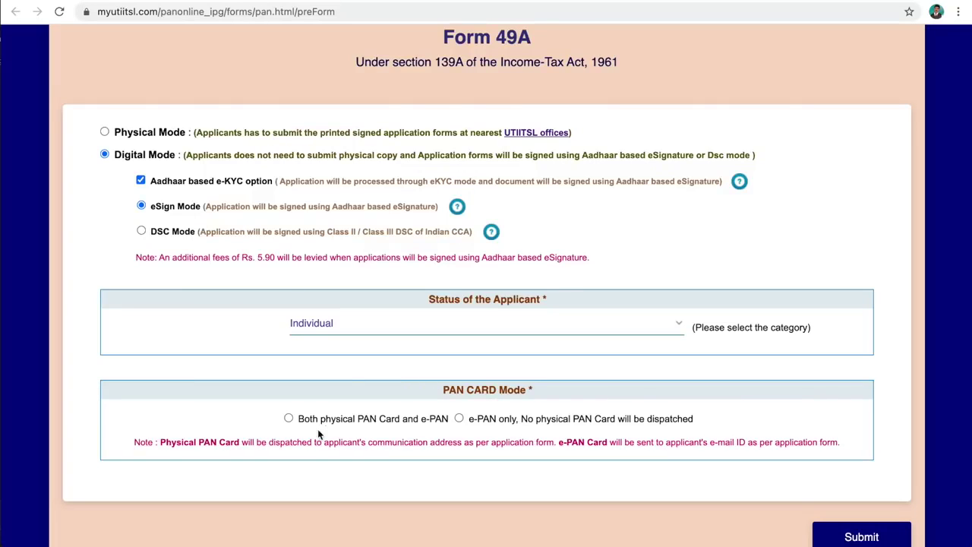
click(288, 418)
click(458, 419)
click(287, 418)
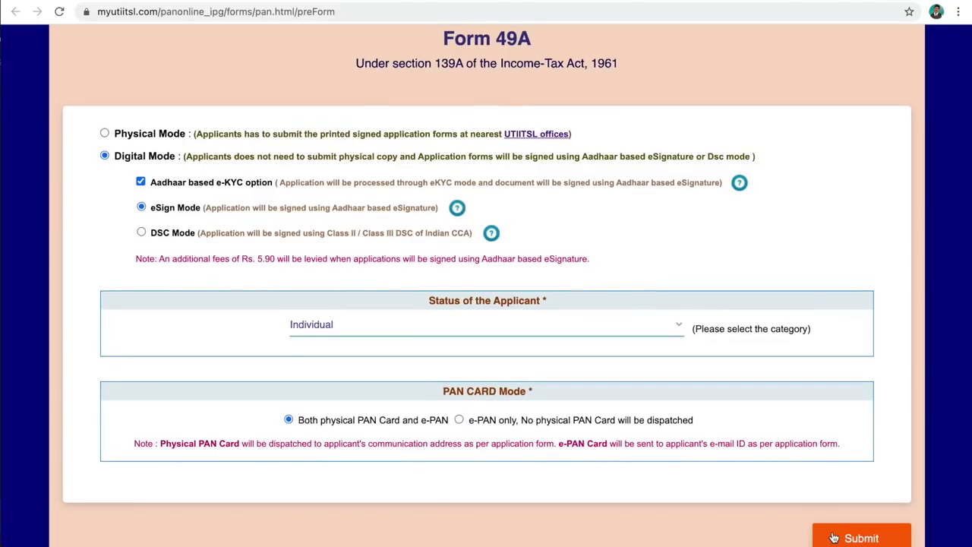
click(840, 536)
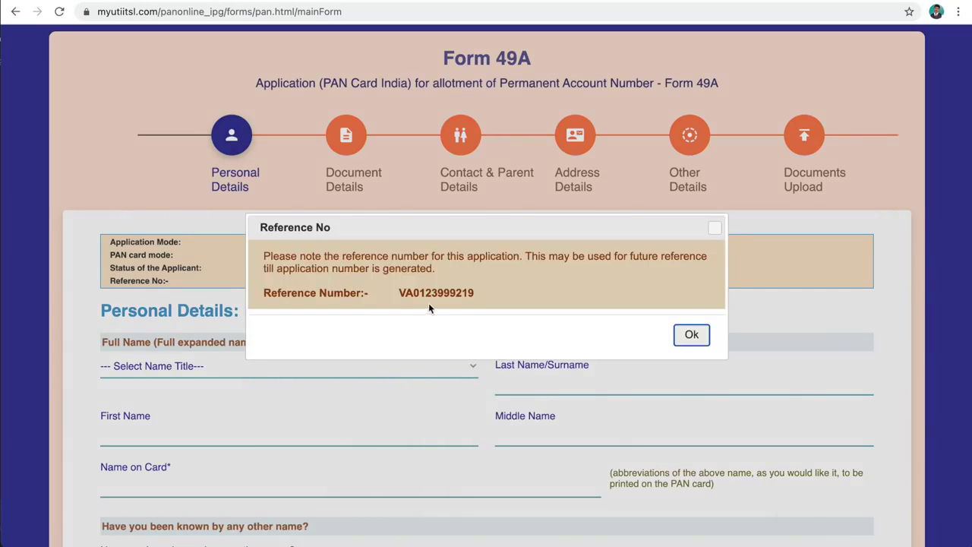
click(713, 230)
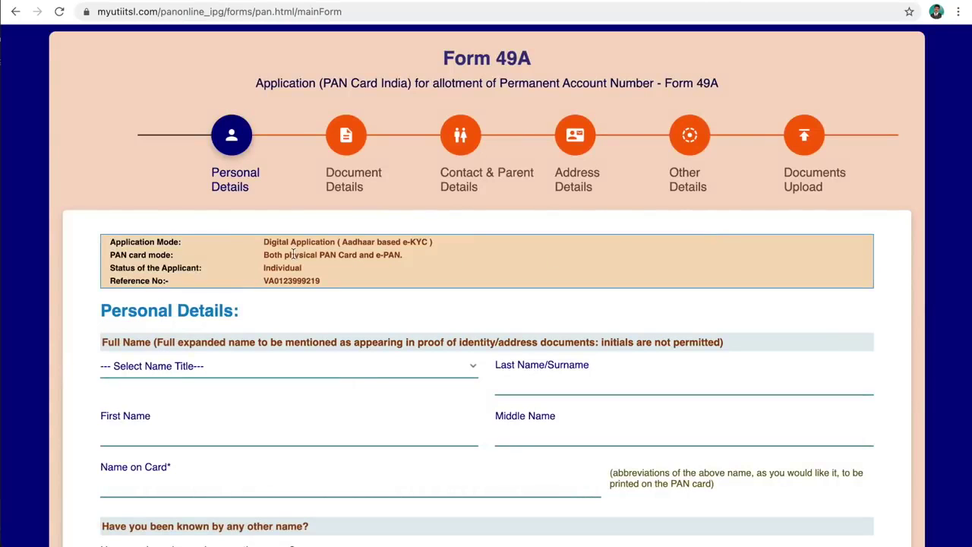